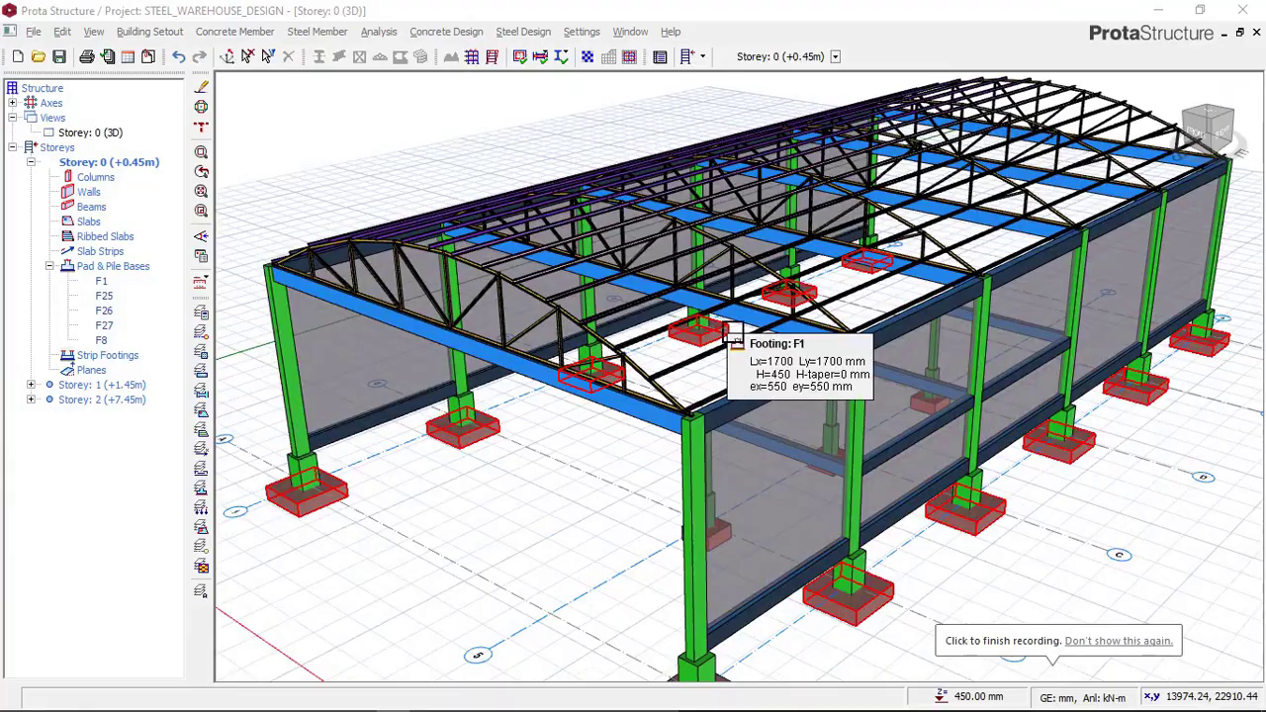
Step: Examine the completed steel warehouse model in 3D, including its roof trusses, purlins, columns and footings
scroll(710, 341, "up", 5)
scroll(710, 341, "down", 4)
scroll(710, 341, "up", 3)
mouse_move(689, 350)
middle_mouse_down()
mouse_move(712, 339)
mouse_move(643, 343)
mouse_move(692, 334)
mouse_move(672, 347)
mouse_move(583, 326)
middle_mouse_up()
scroll(643, 342, "down", 5)
scroll(565, 315, "up", 4)
scroll(553, 311, "down", 2)
middle_click_drag(697, 424, 729, 322)
scroll(729, 322, "down", 2)
mouse_move(740, 376)
middle_mouse_down()
mouse_move(726, 378)
mouse_move(757, 367)
mouse_move(742, 362)
middle_mouse_up()
scroll(761, 311, "up", 2)
middle_click_drag(768, 317, 831, 297)
scroll(729, 279, "down", 2)
scroll(754, 295, "down", 2)
scroll(647, 275, "up", 3)
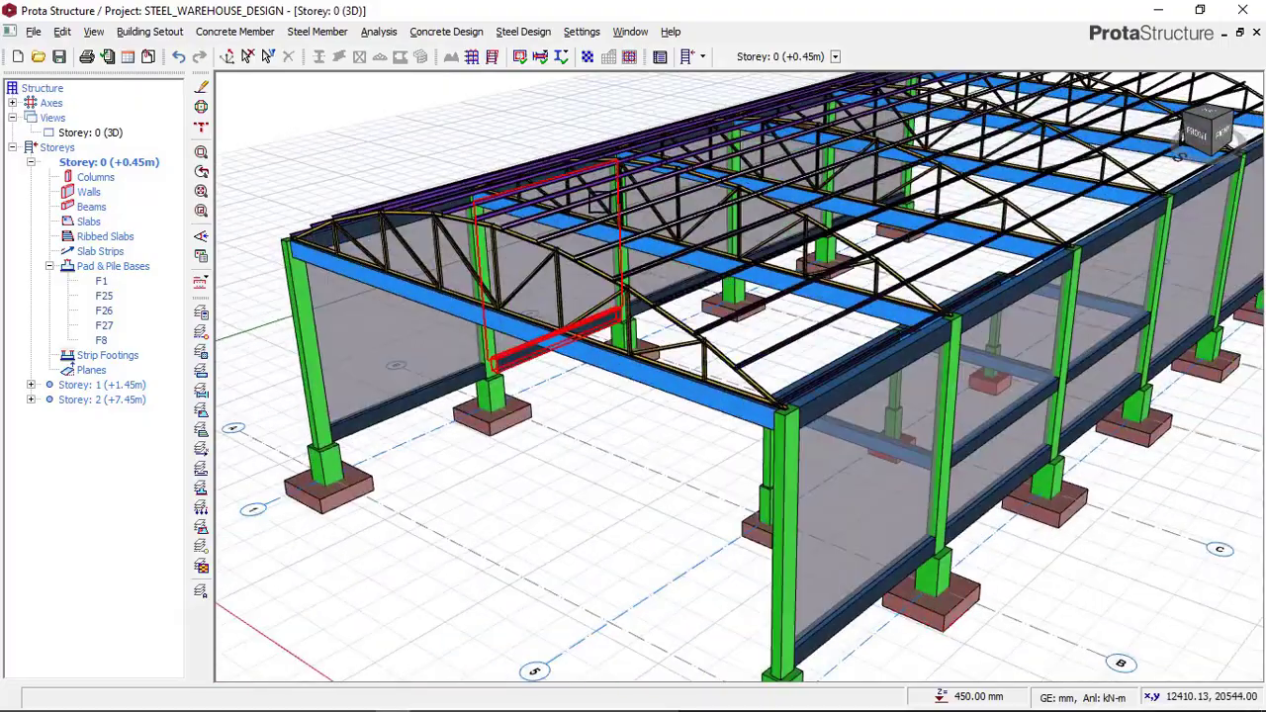
scroll(837, 244, "up", 2)
scroll(837, 244, "down", 3)
middle_click_drag(634, 254, 827, 413)
scroll(709, 319, "up", 3)
middle_click_drag(709, 326, 700, 353)
scroll(699, 353, "down", 3)
scroll(699, 353, "down", 2)
mouse_move(861, 376)
middle_mouse_down()
mouse_move(608, 351)
mouse_move(562, 333)
mouse_move(537, 356)
mouse_move(656, 373)
mouse_move(735, 413)
mouse_move(632, 417)
mouse_move(653, 381)
mouse_move(584, 366)
mouse_move(683, 368)
mouse_move(620, 370)
middle_mouse_up()
scroll(630, 390, "up", 3)
scroll(697, 327, "down", 3)
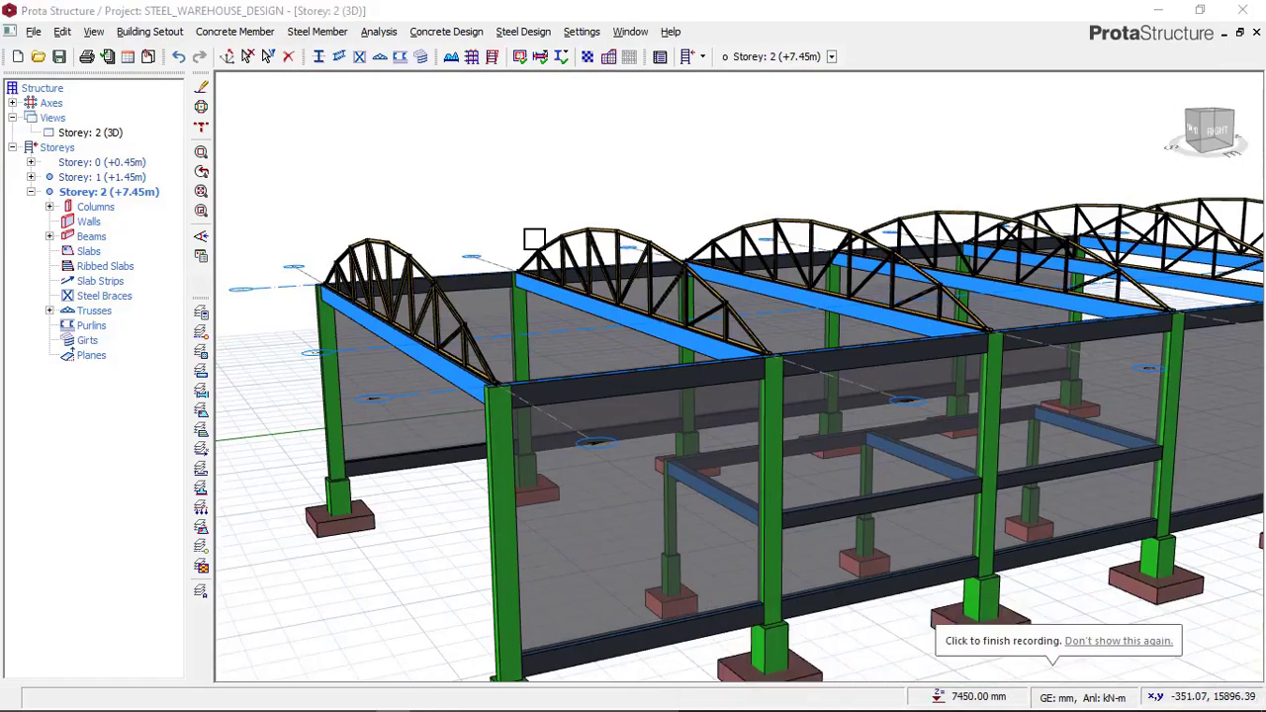
Step: Start a purlin set on Storey 2 between the end truss and the second roof truss
scroll(531, 237, "up", 2)
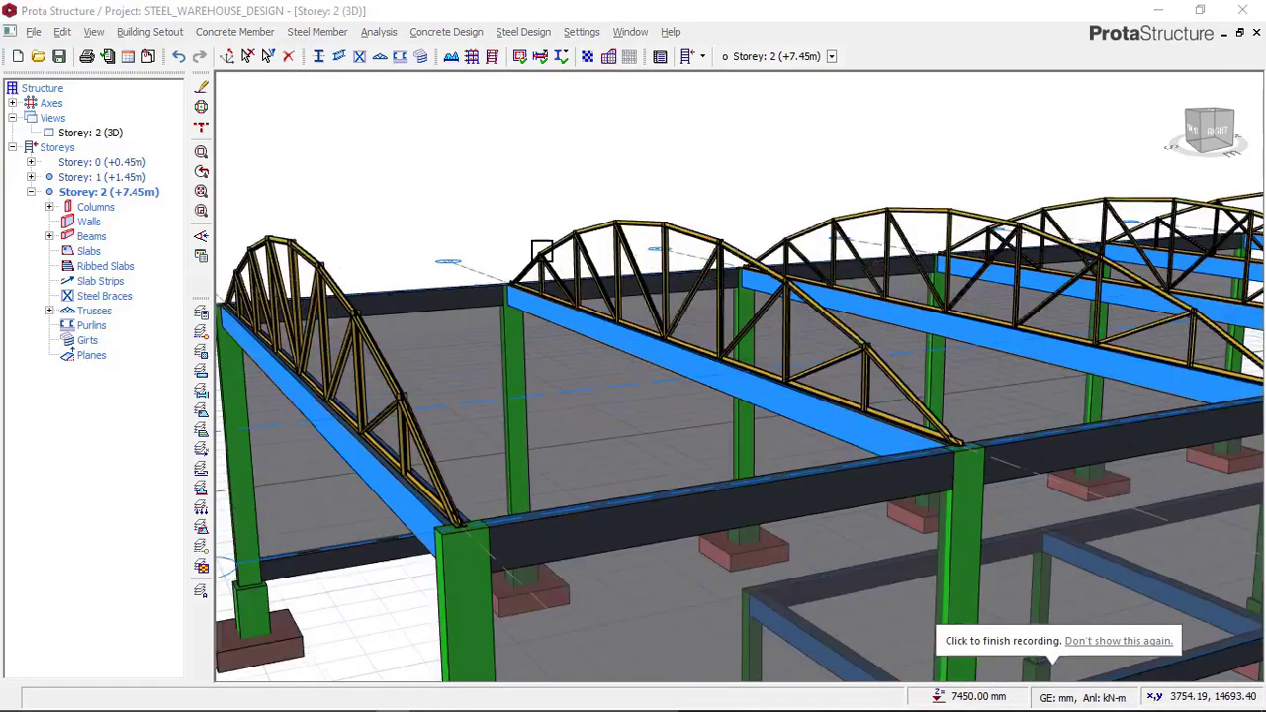
scroll(535, 259, "down", 2)
mouse_move(535, 260)
middle_mouse_down()
mouse_move(577, 244)
mouse_move(623, 252)
mouse_move(540, 257)
middle_mouse_up()
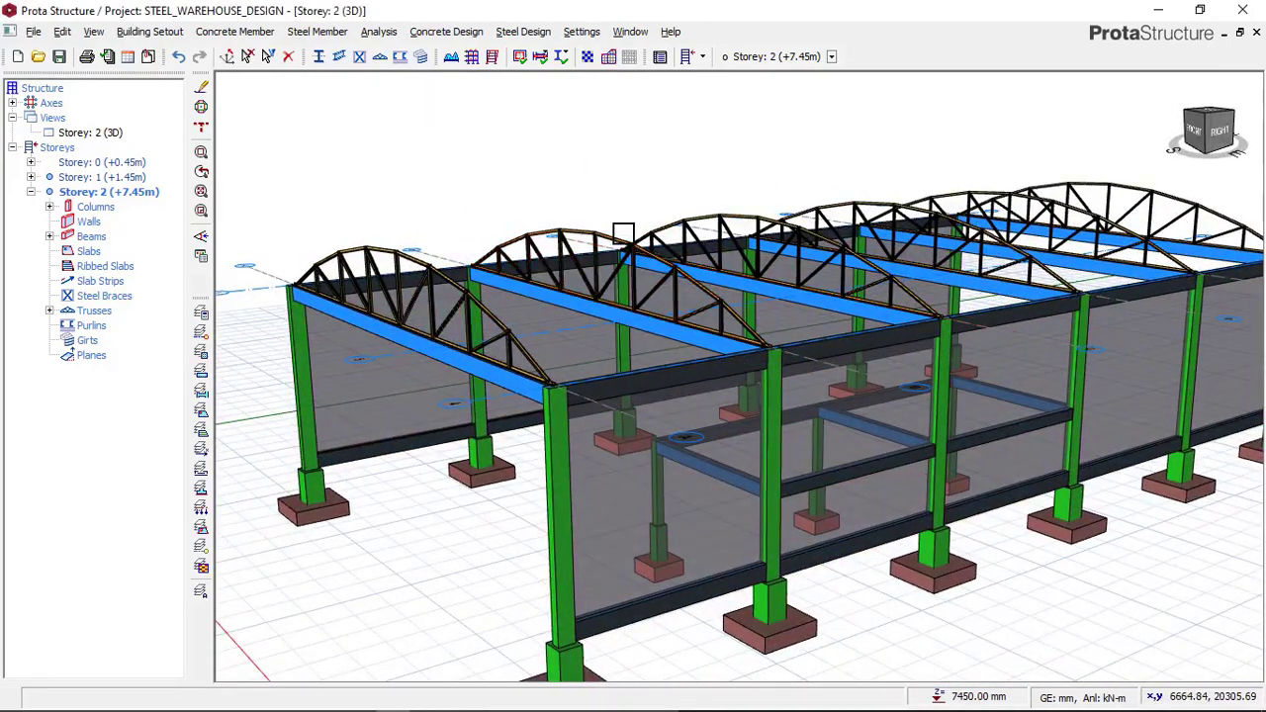
scroll(610, 226, "down", 2)
mouse_move(609, 227)
middle_mouse_down()
mouse_move(528, 218)
mouse_move(596, 227)
middle_mouse_up()
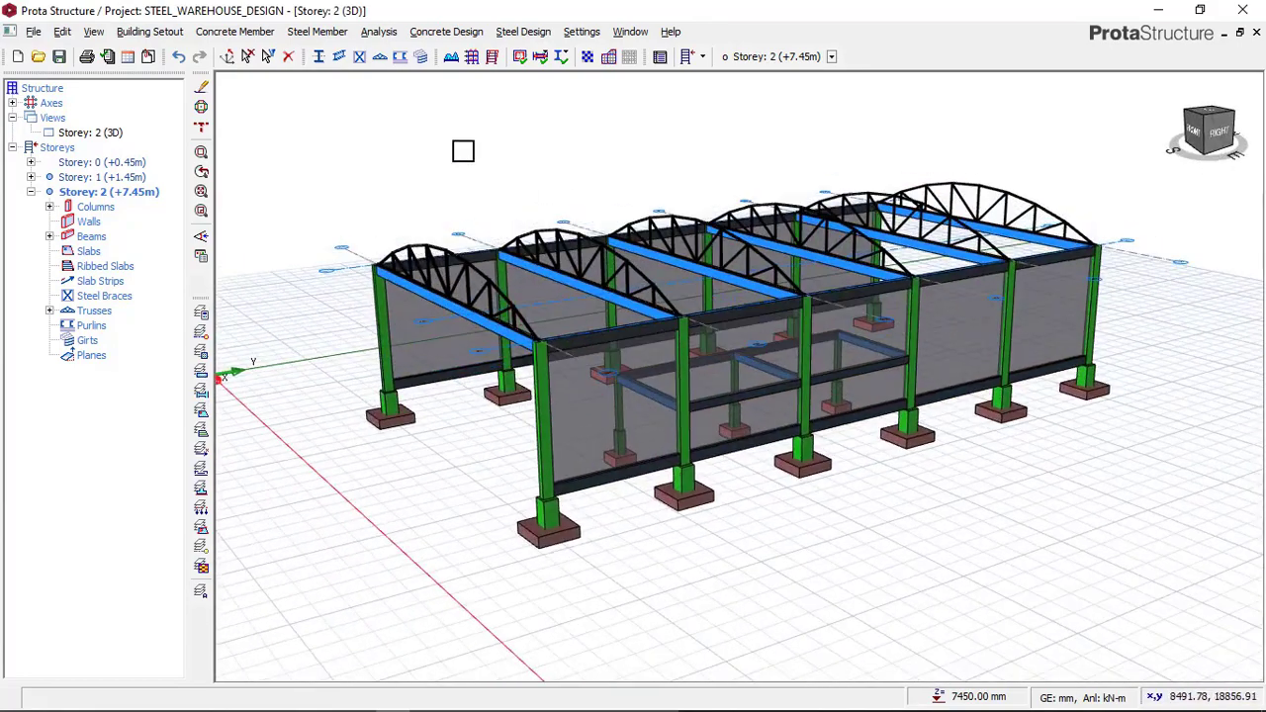
left_click(400, 58)
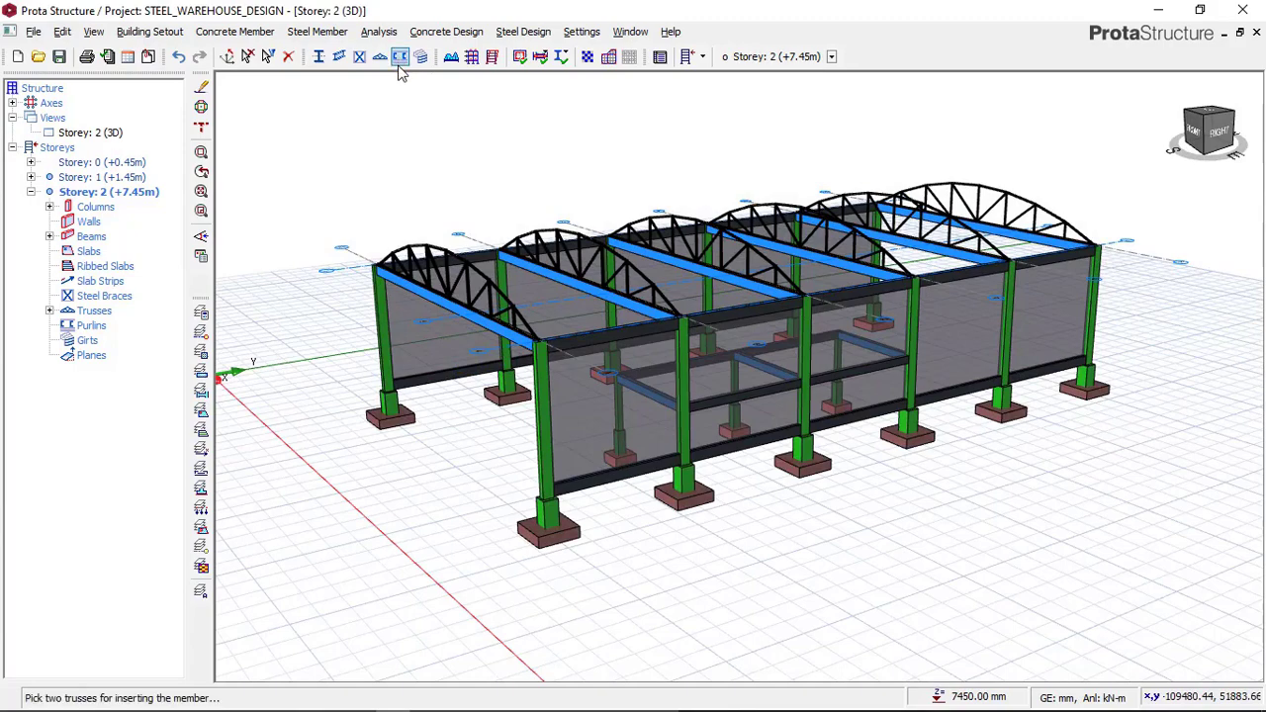
left_click(427, 242)
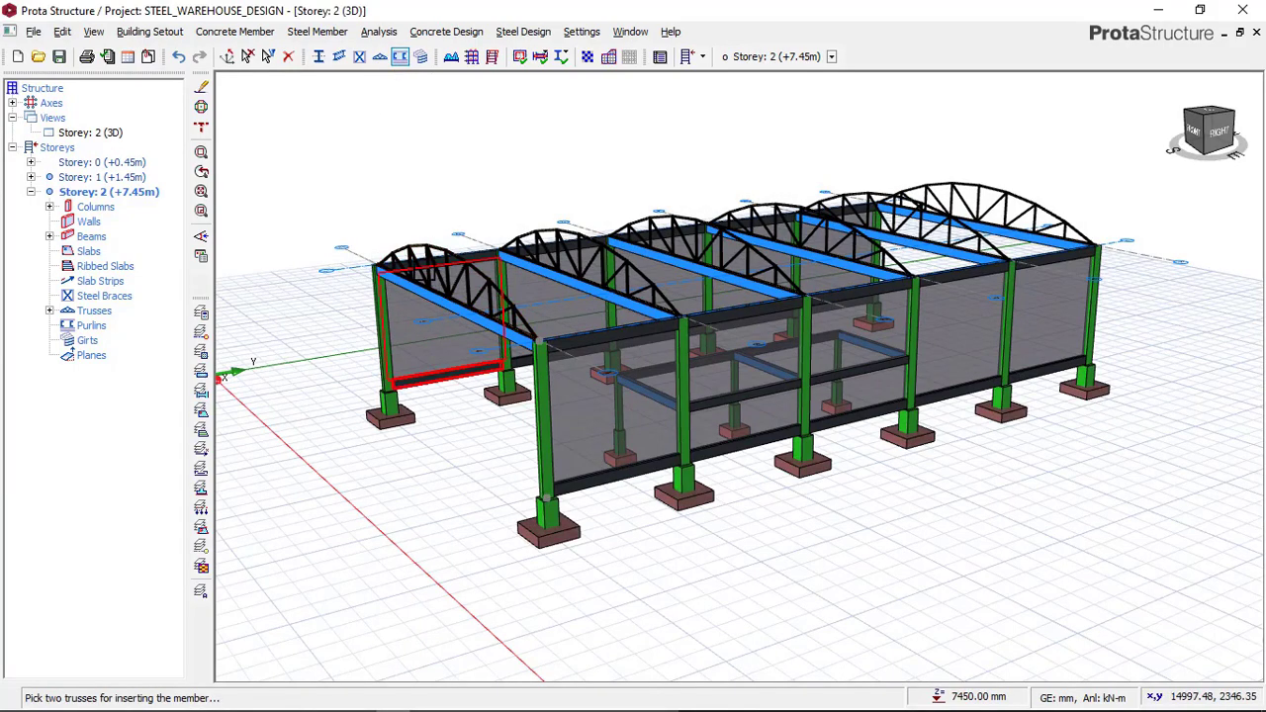
scroll(435, 243, "up", 2)
scroll(448, 245, "up", 2)
middle_click_drag(534, 259, 488, 269)
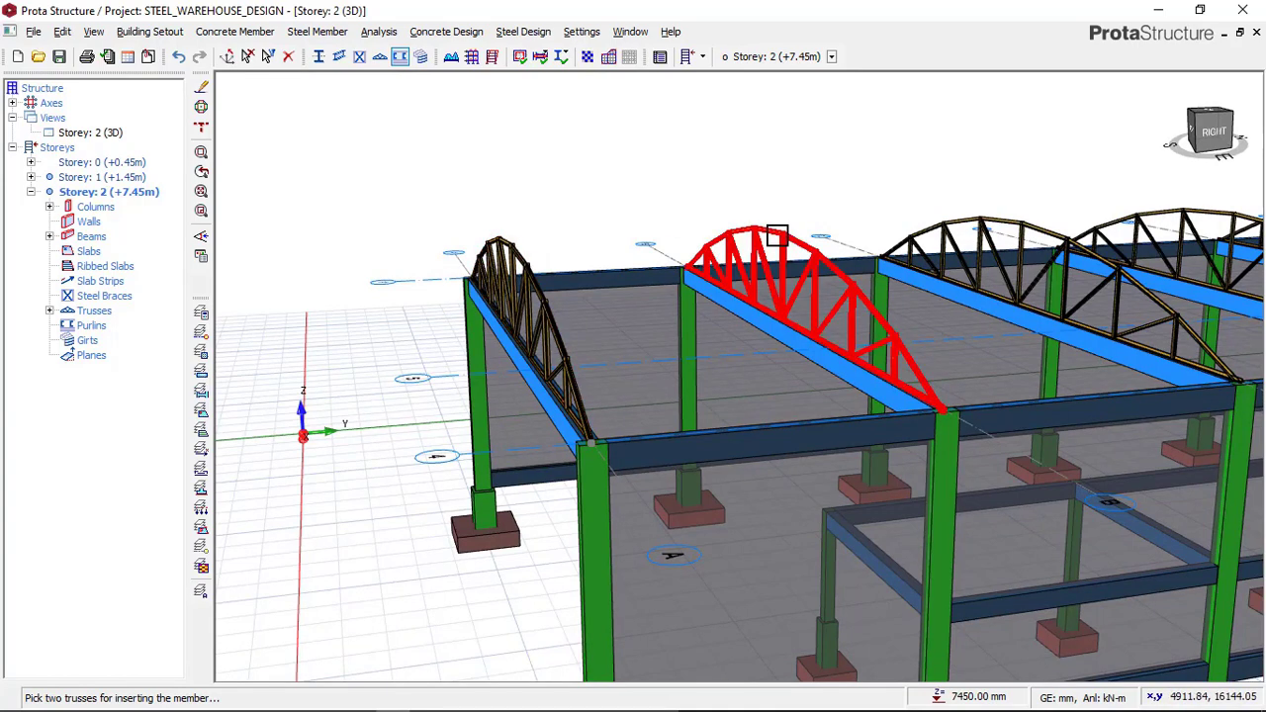
left_click(778, 236)
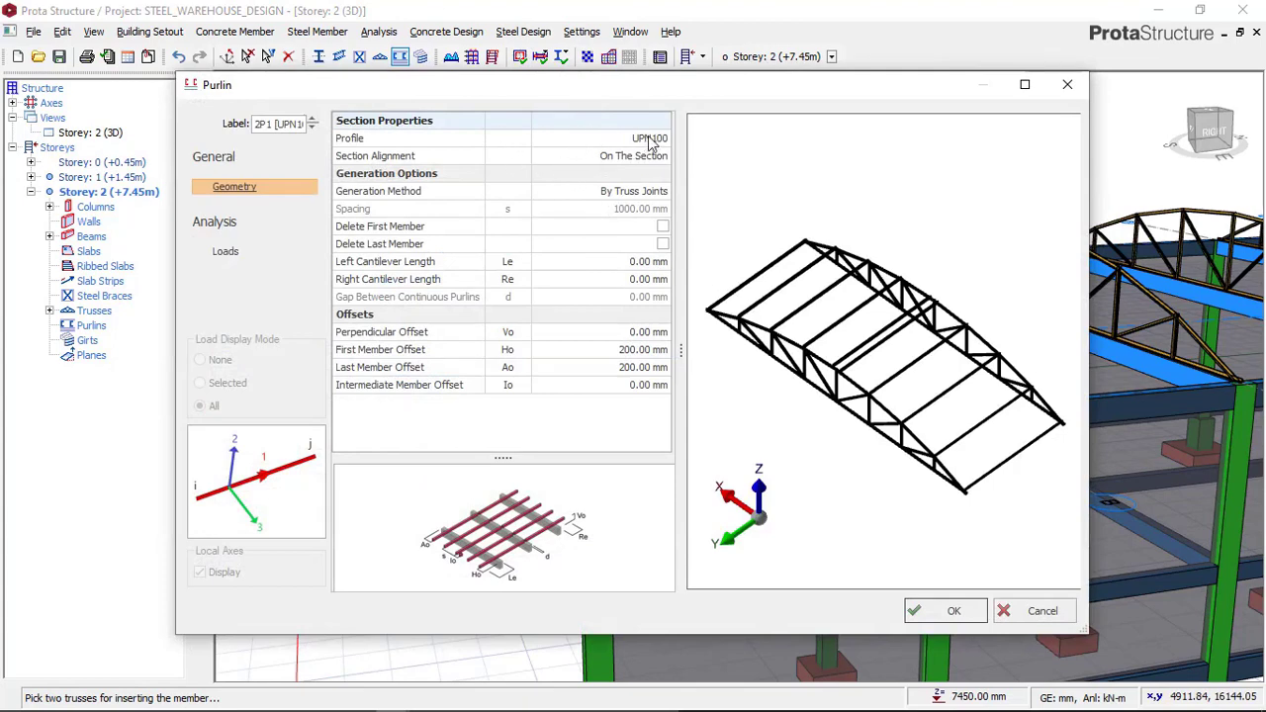
Step: Assign the European UPN100 steel section as the purlin profile
double_click(649, 144)
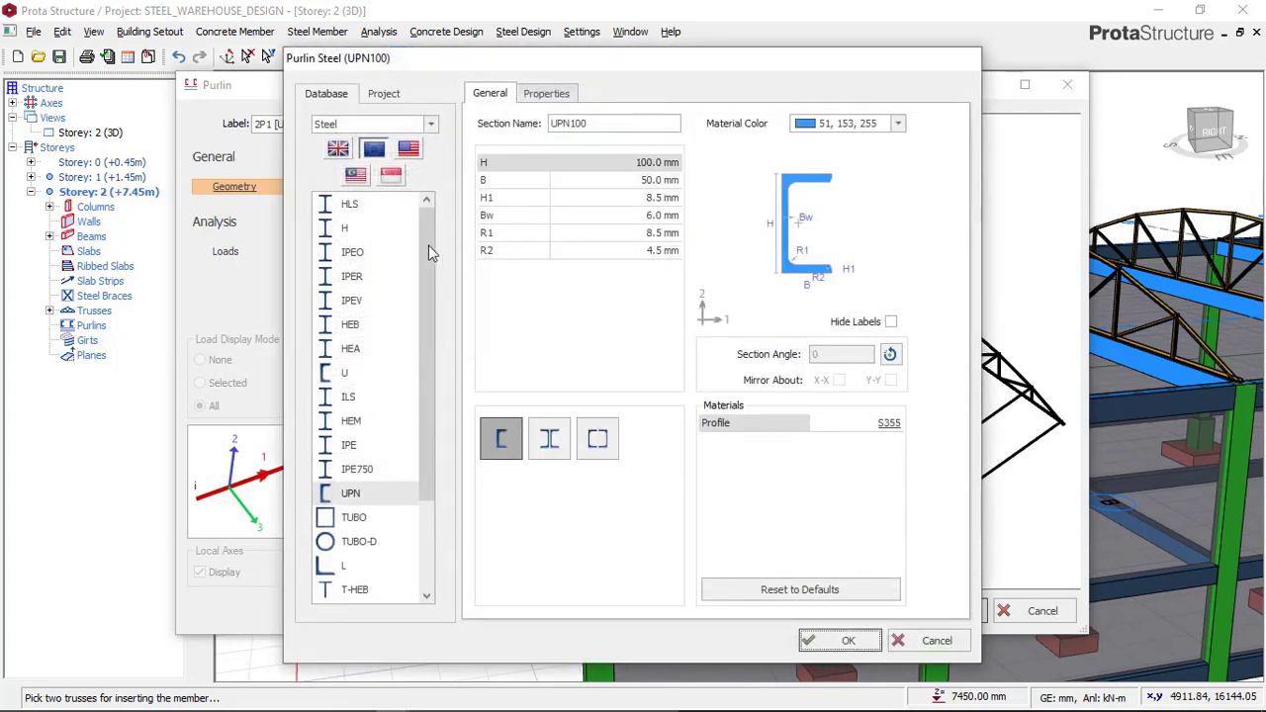
left_click(353, 495)
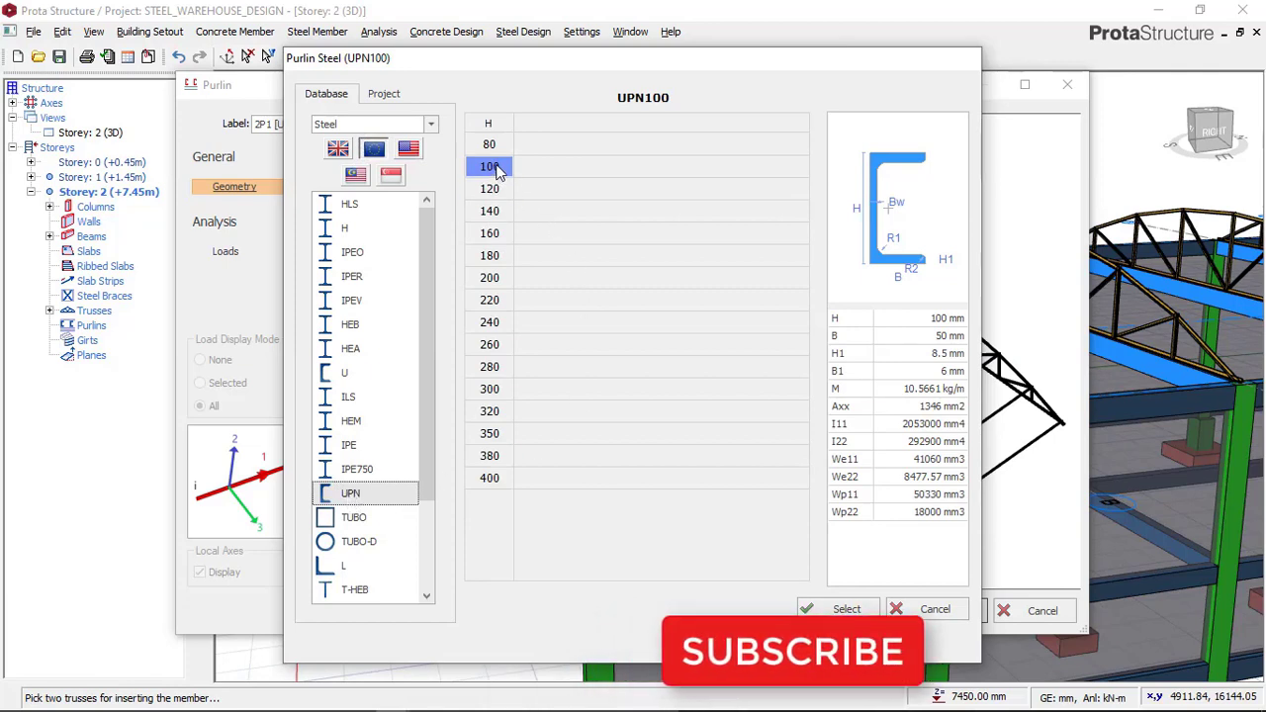
left_click(837, 609)
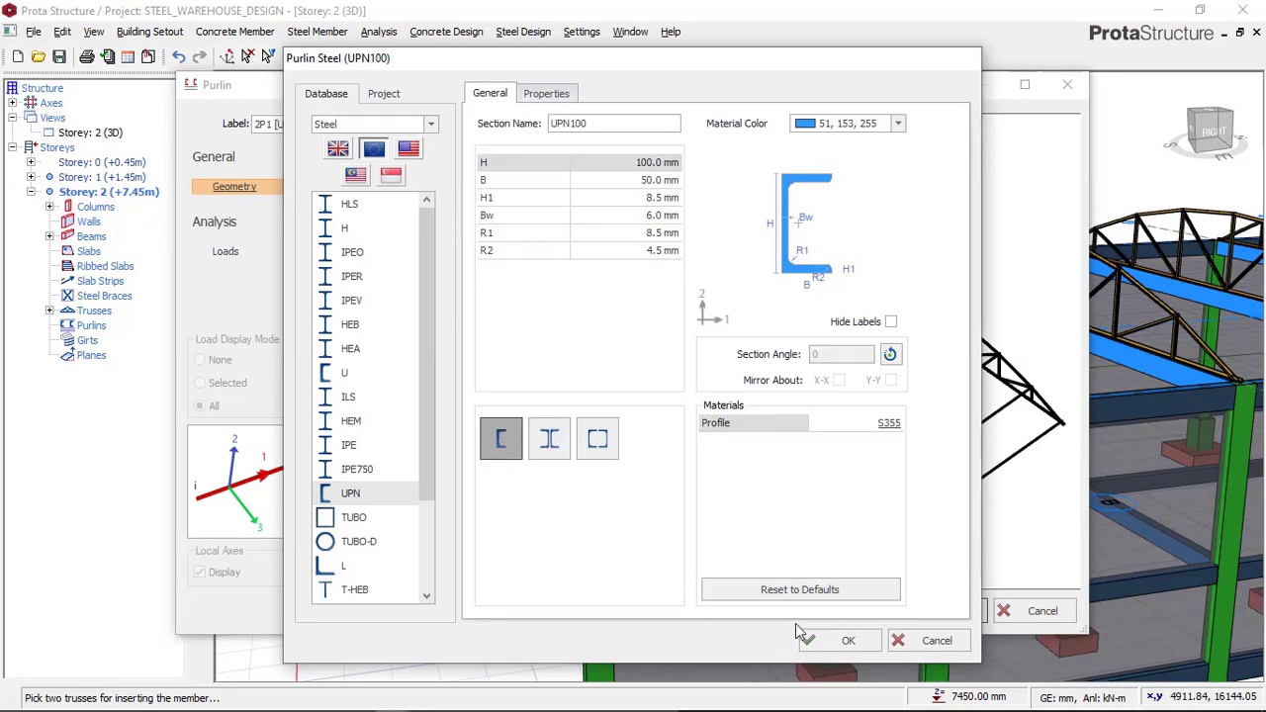
left_click(831, 640)
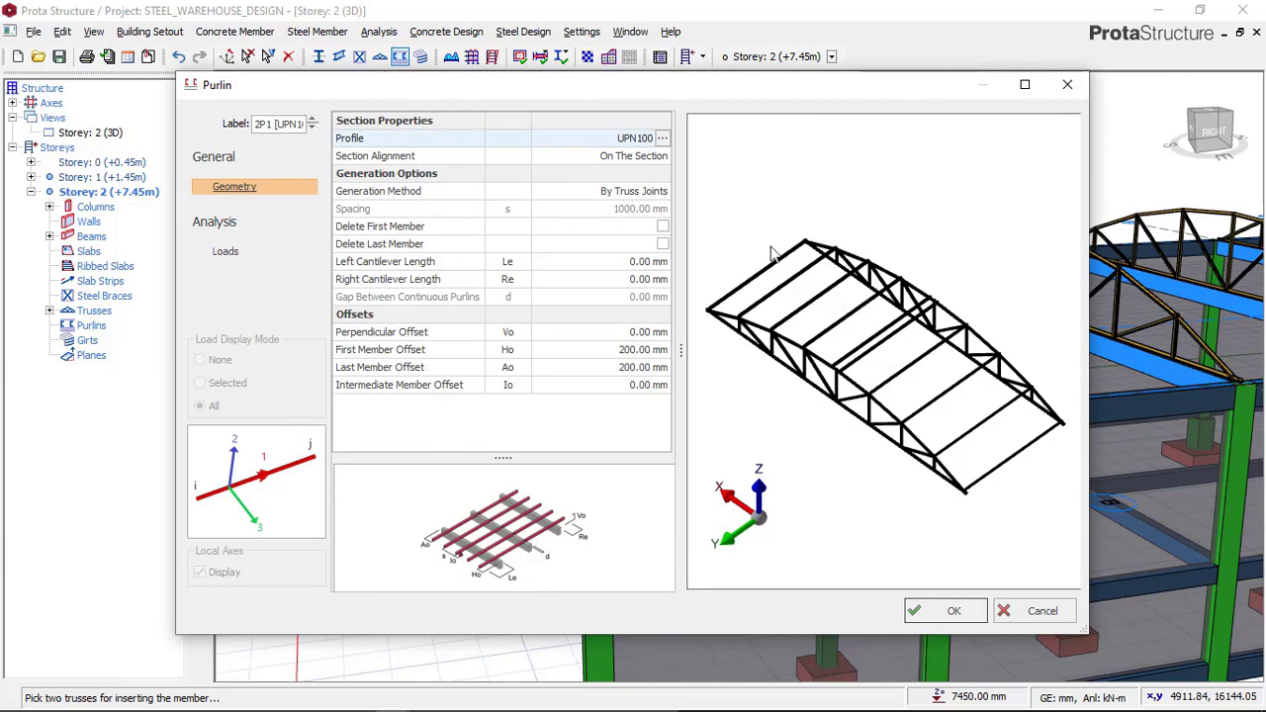
Step: Generate the purlins by spacing, with a spacing of 1100 mm
left_click(653, 194)
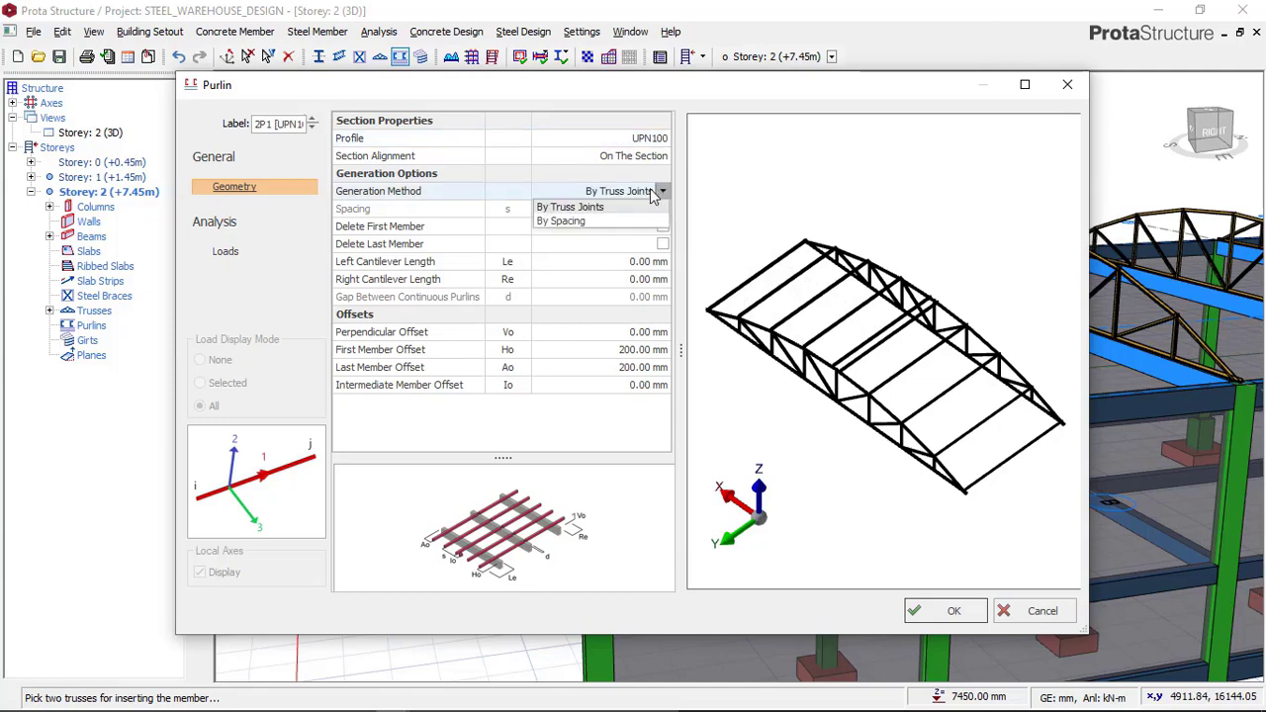
left_click(585, 222)
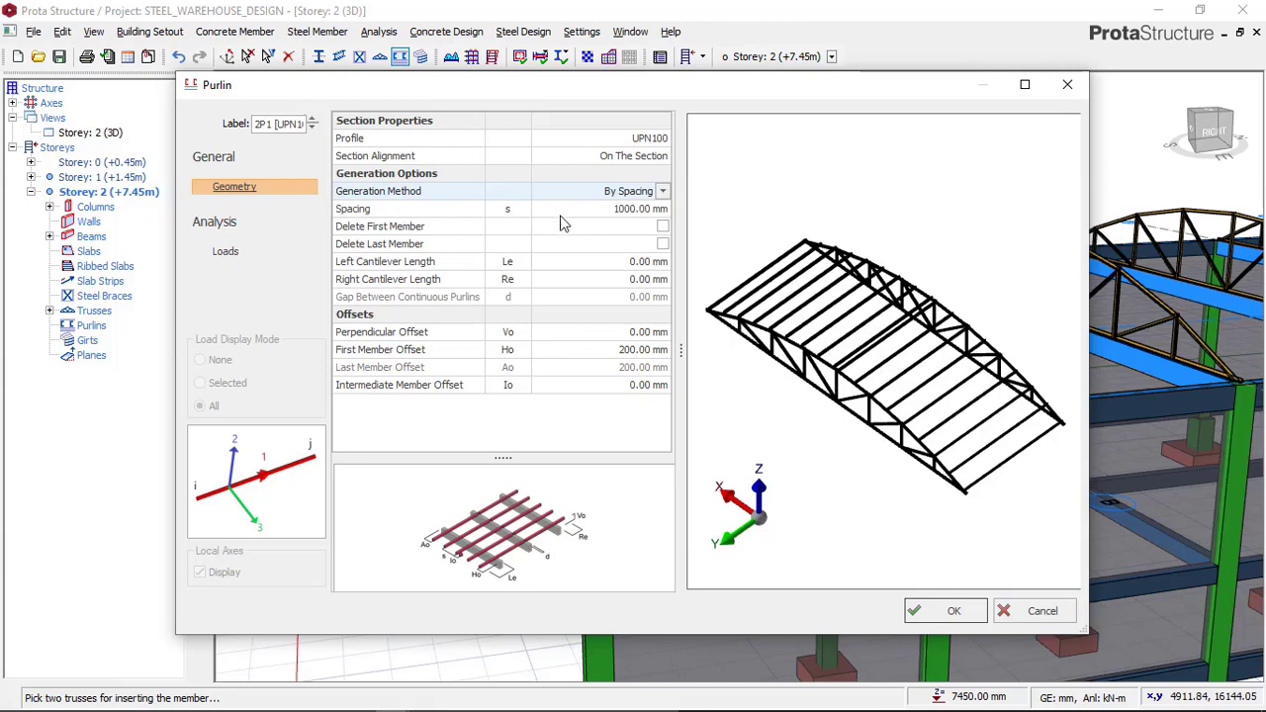
left_click(629, 208)
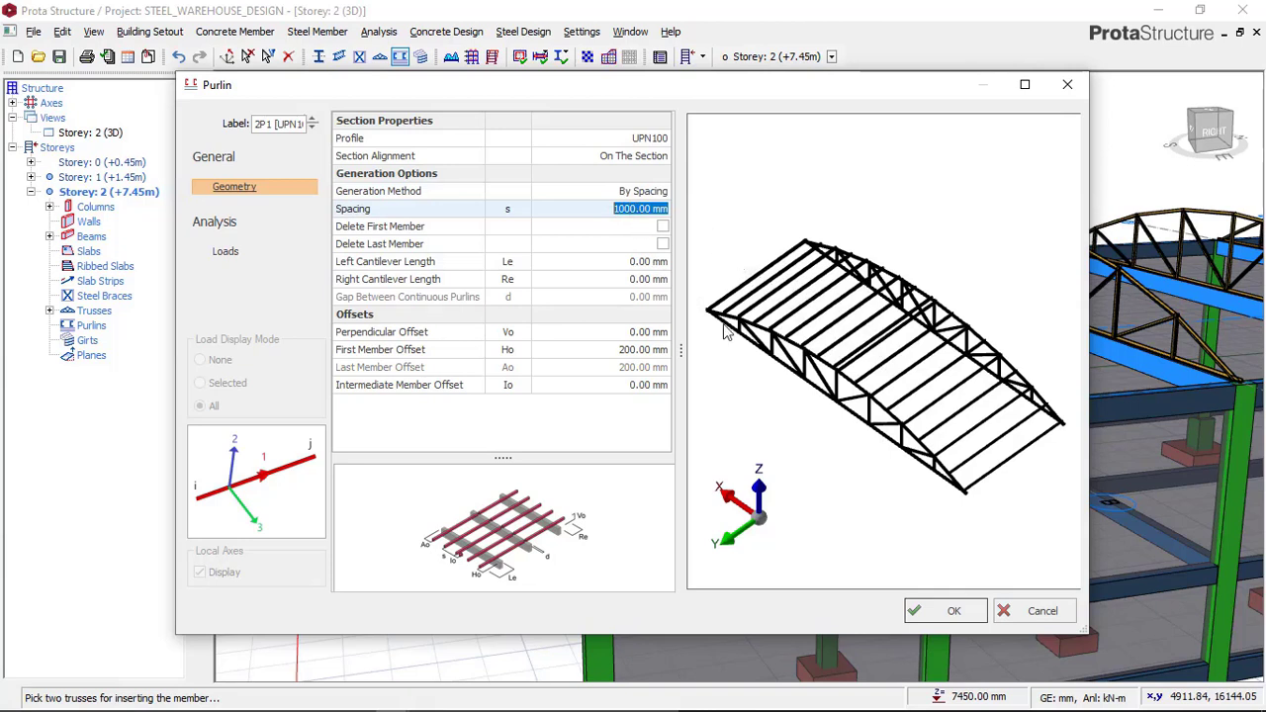
type("1")
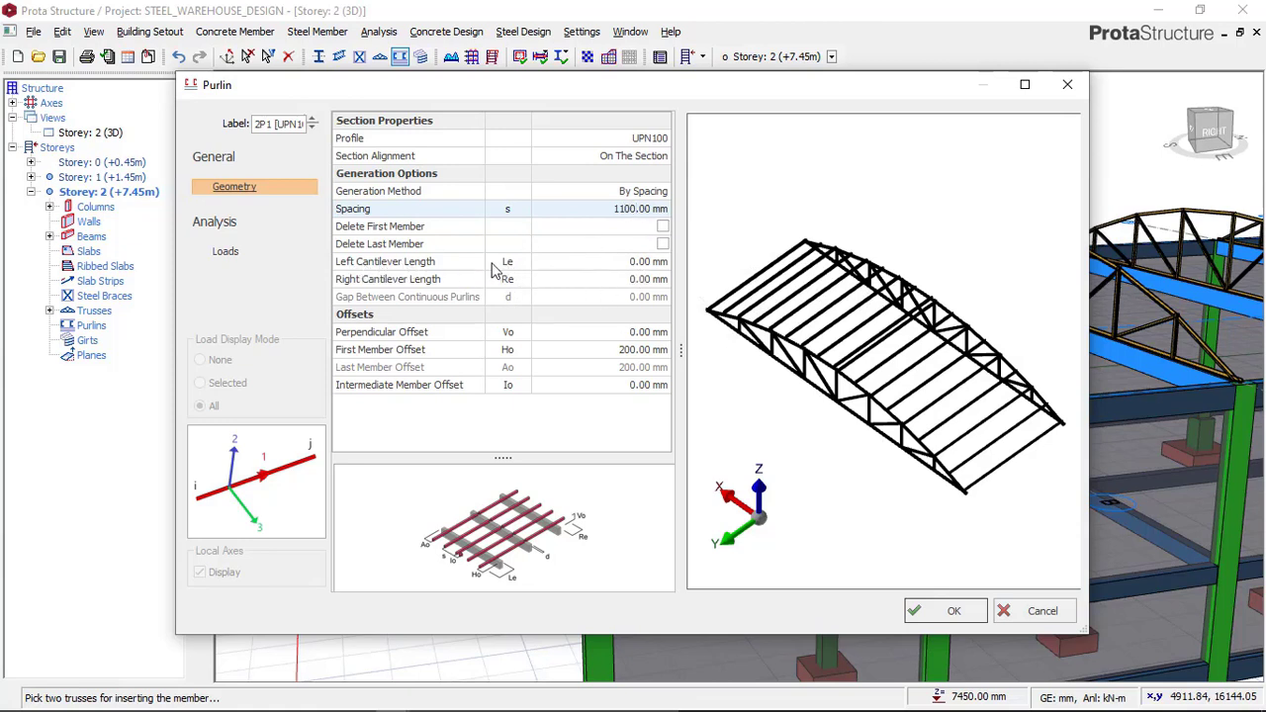
Step: Set the left and right cantilever lengths to 100 mm and create the purlins in the first roof bay
left_click(636, 263)
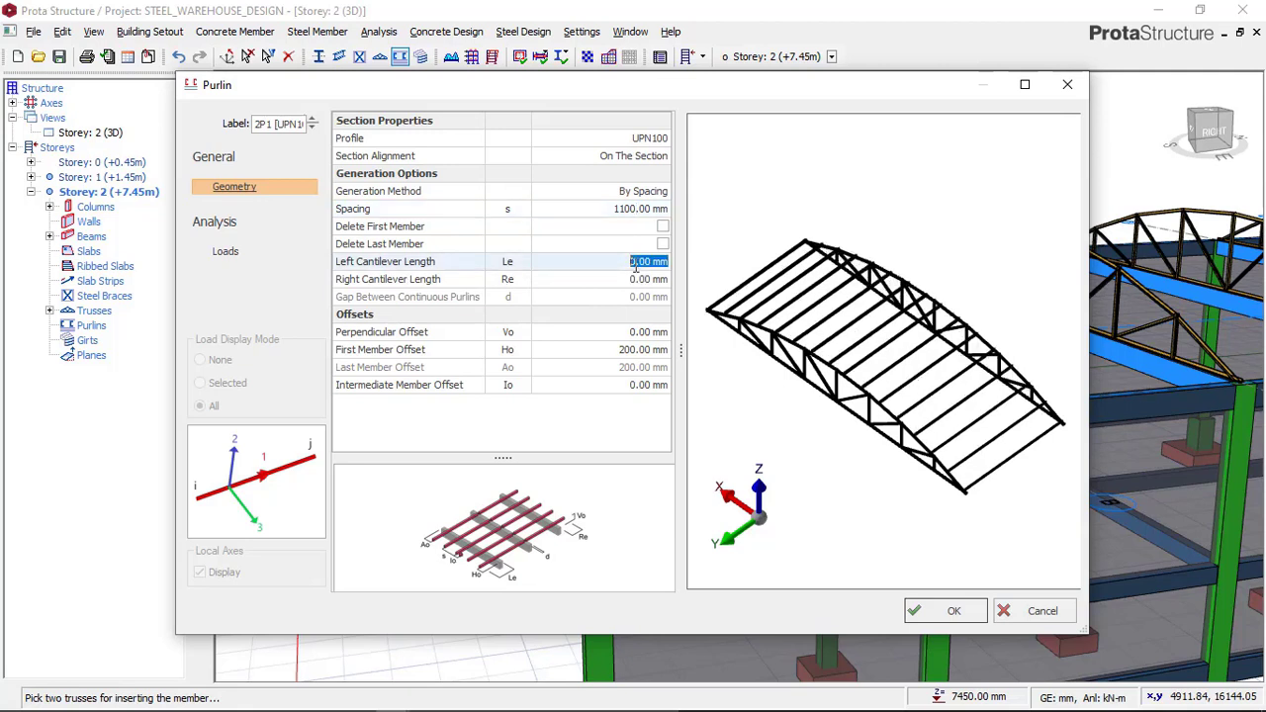
left_click(643, 280)
type("100")
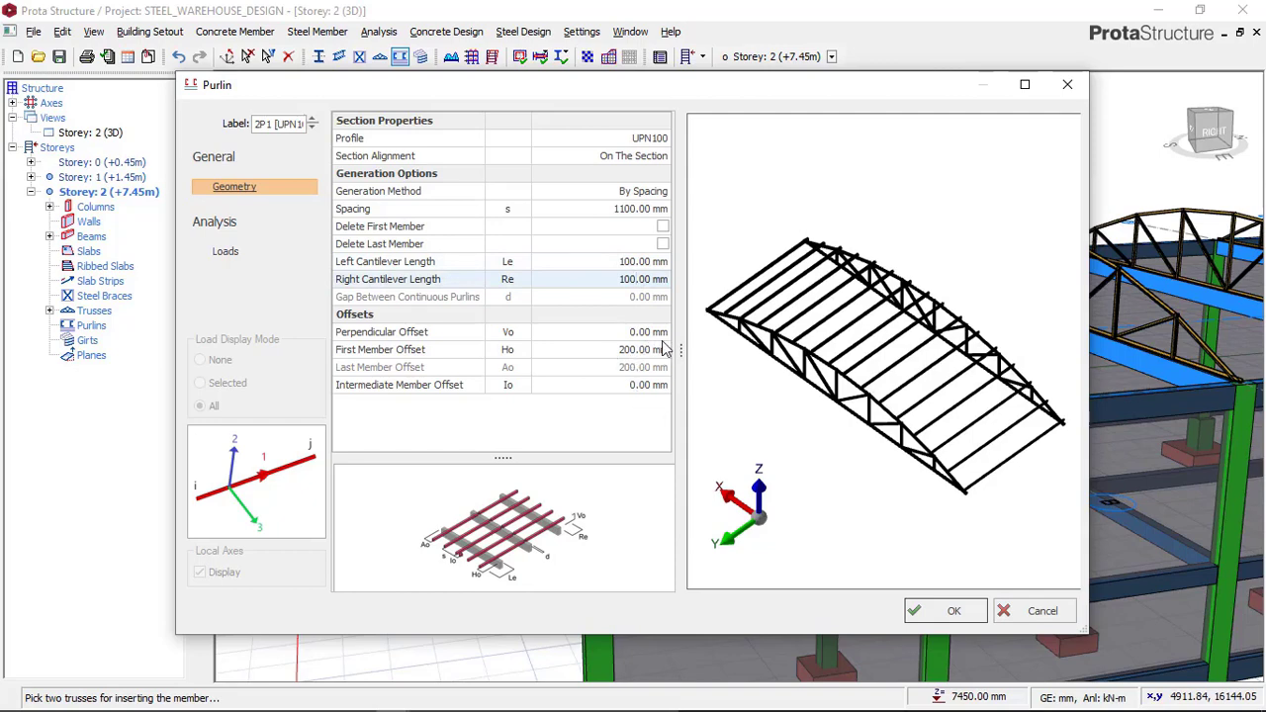
left_click(947, 612)
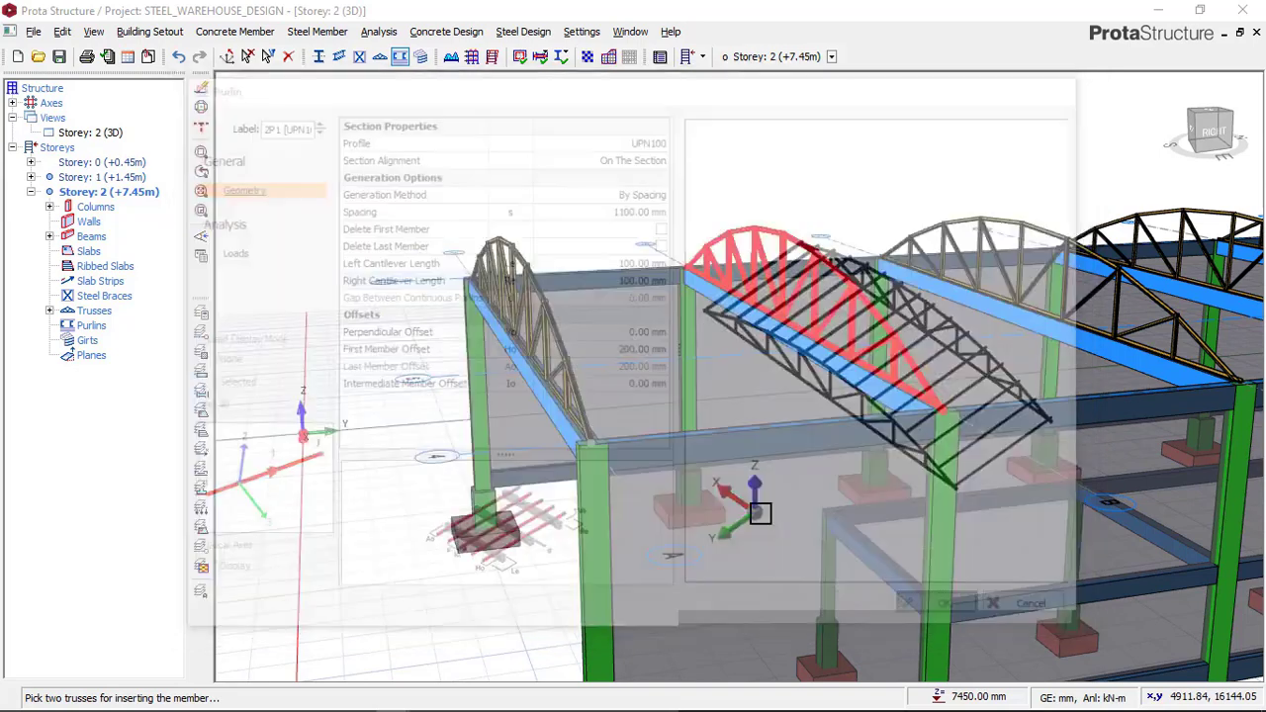
Step: Insert purlins with the same UPN100 settings between the second and third roof trusses
scroll(798, 356, "up", 4)
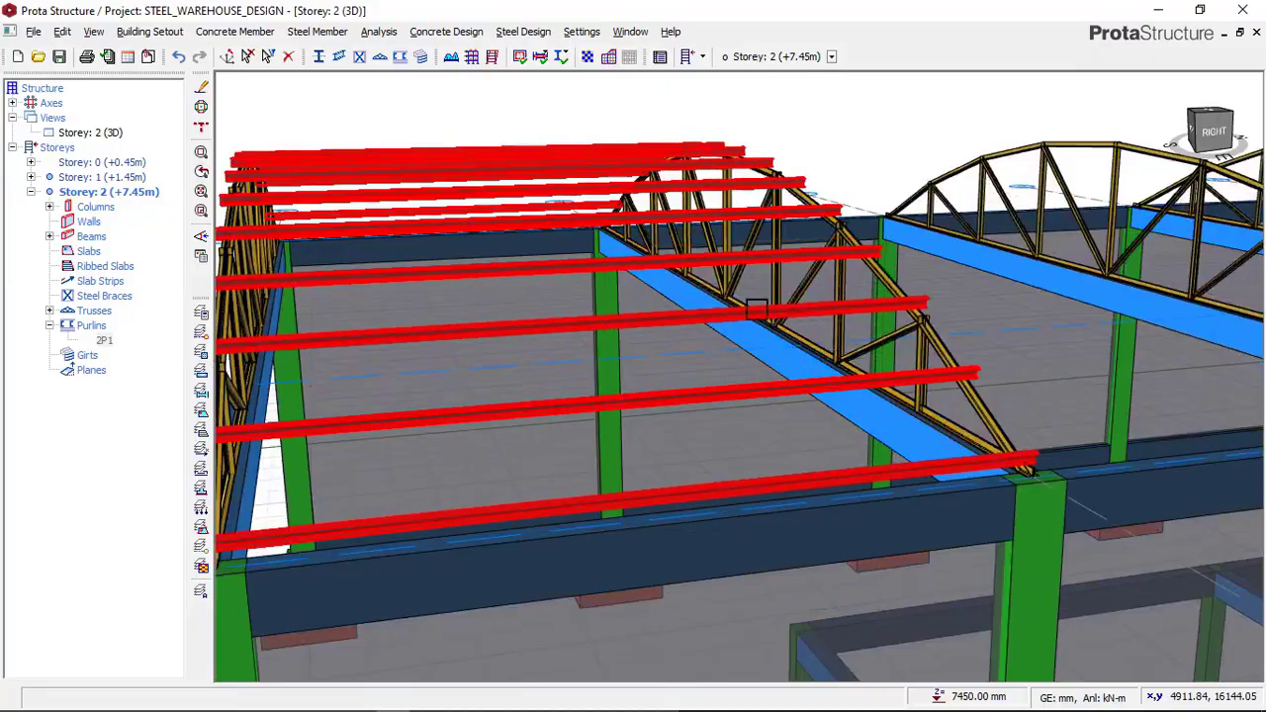
scroll(723, 317, "down", 3)
scroll(477, 316, "up", 4)
middle_click_drag(477, 317, 444, 317)
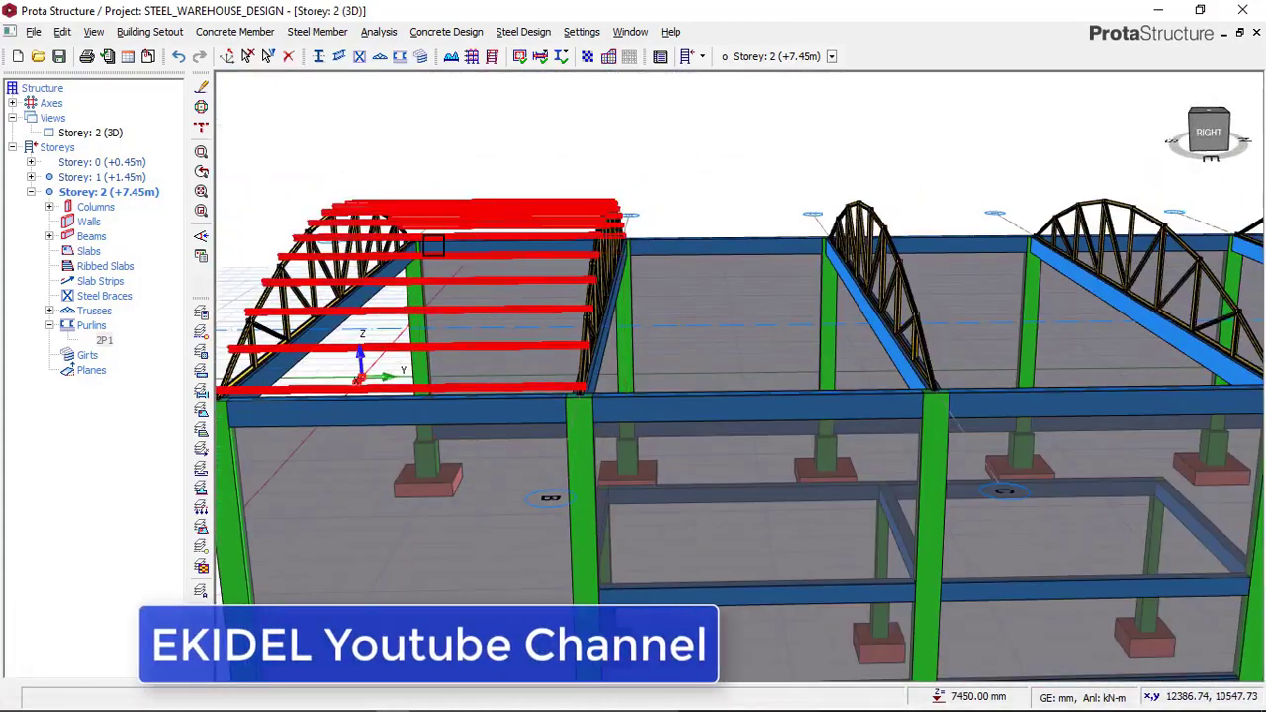
middle_click_drag(455, 221, 434, 114)
left_click(401, 59)
middle_click_drag(757, 259, 638, 269)
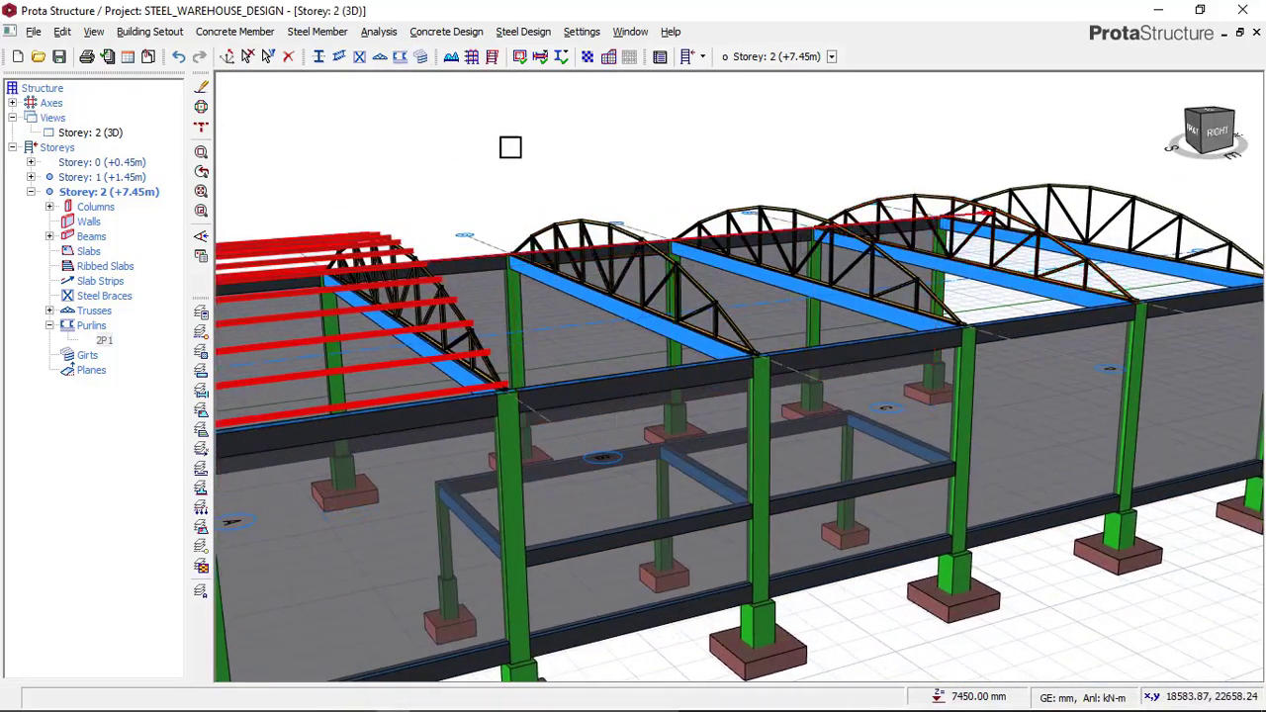
left_click(400, 59)
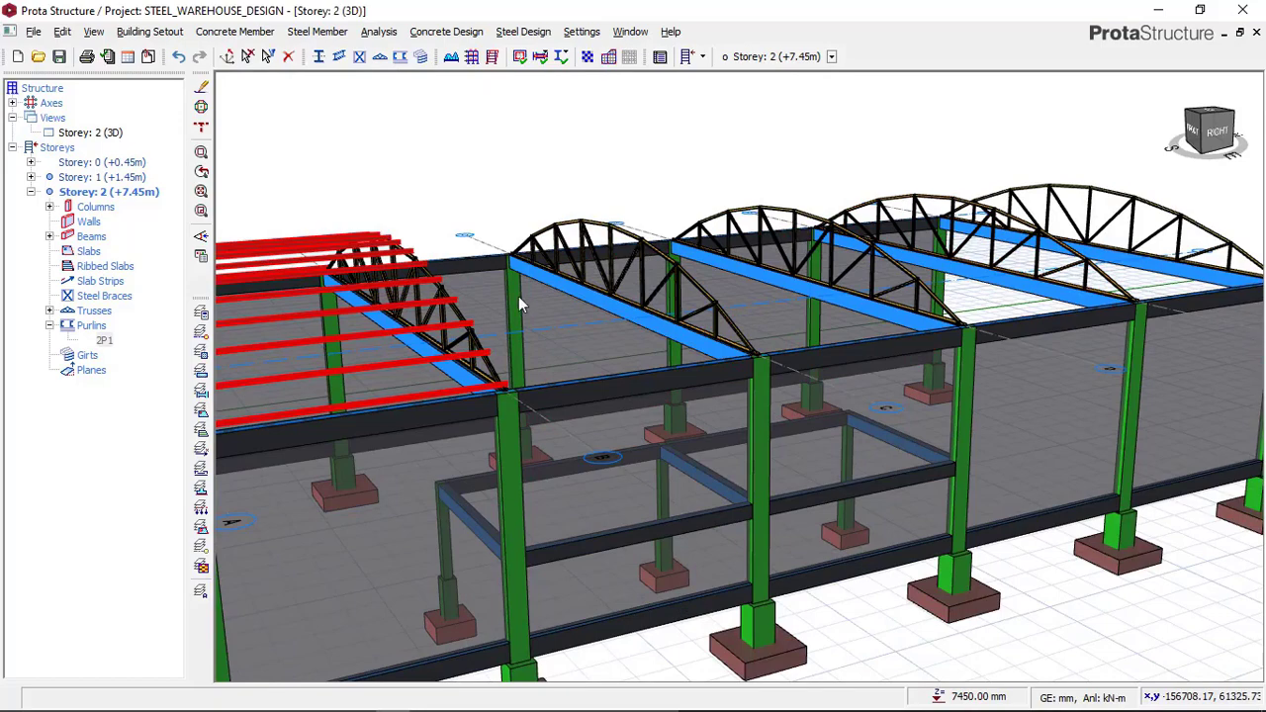
scroll(484, 297, "up", 3)
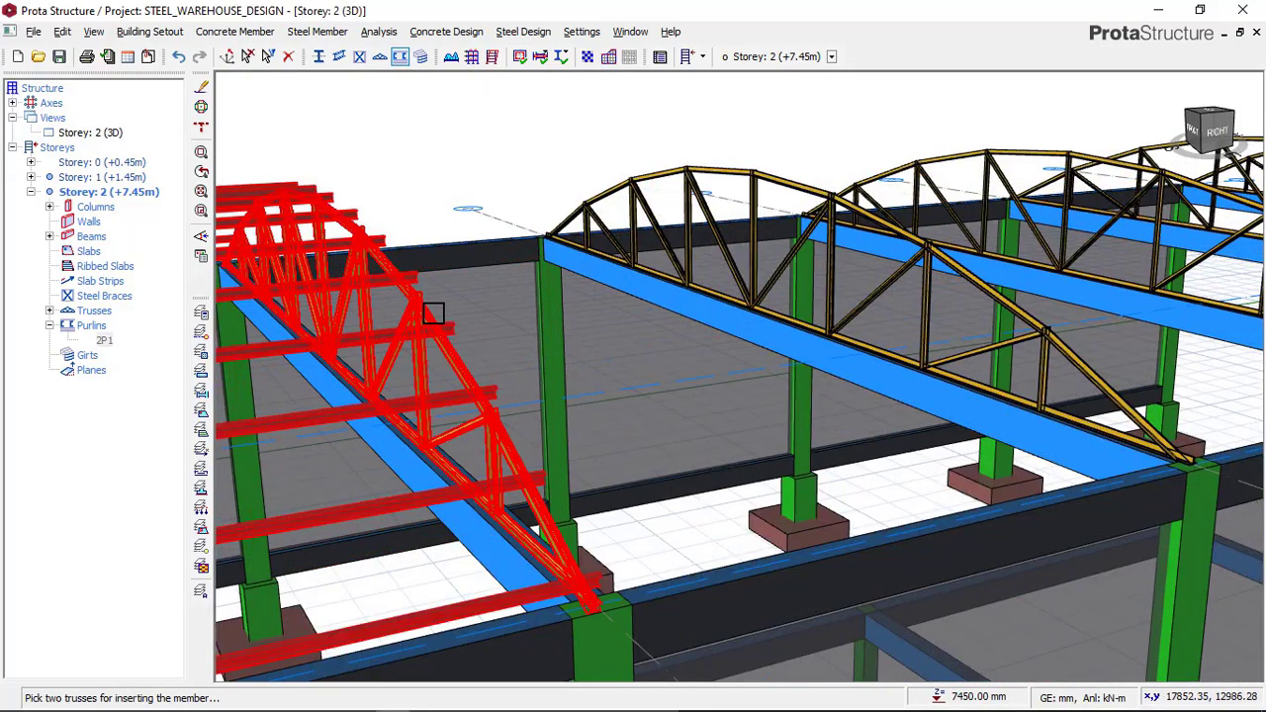
left_click(434, 312)
left_click(580, 245)
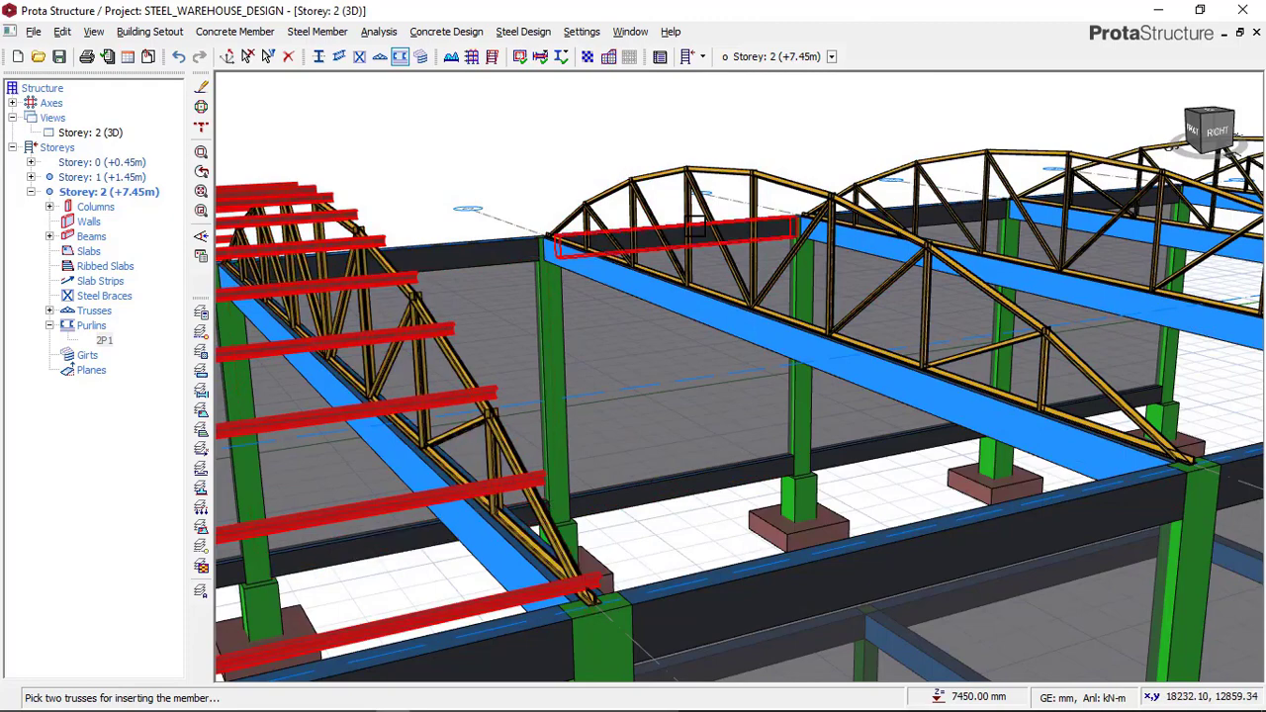
left_click(759, 181)
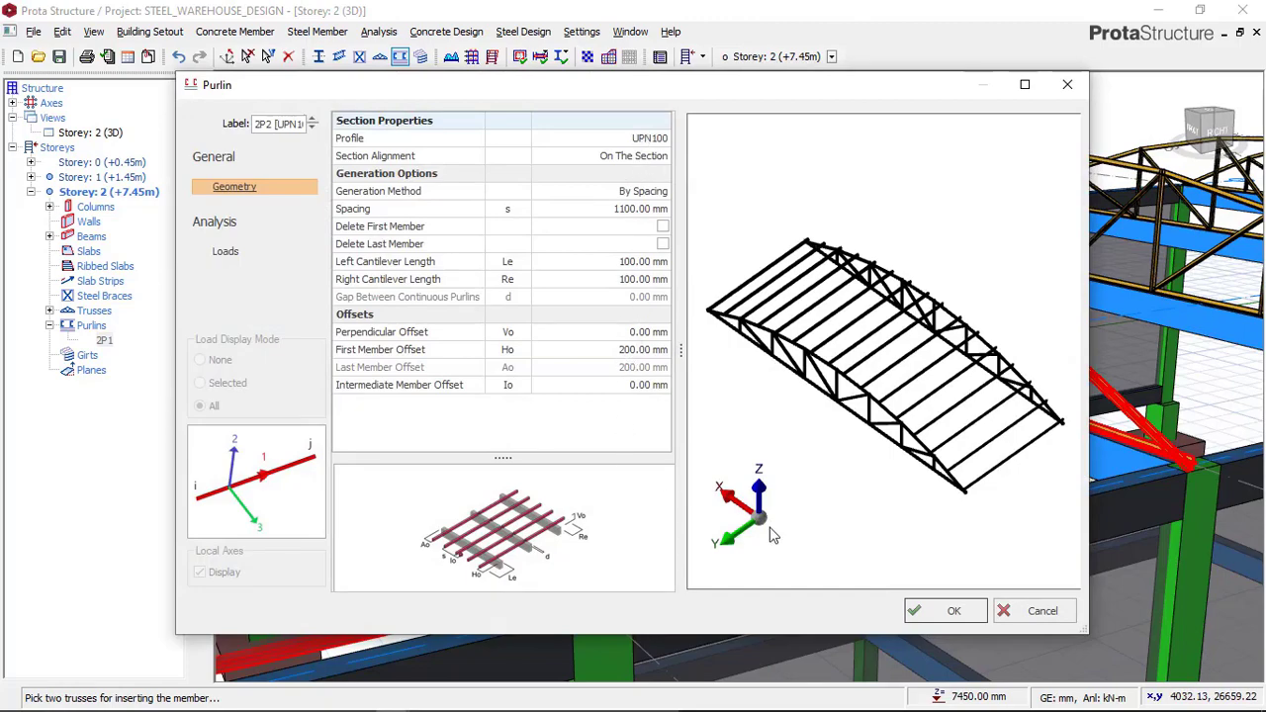
left_click(952, 608)
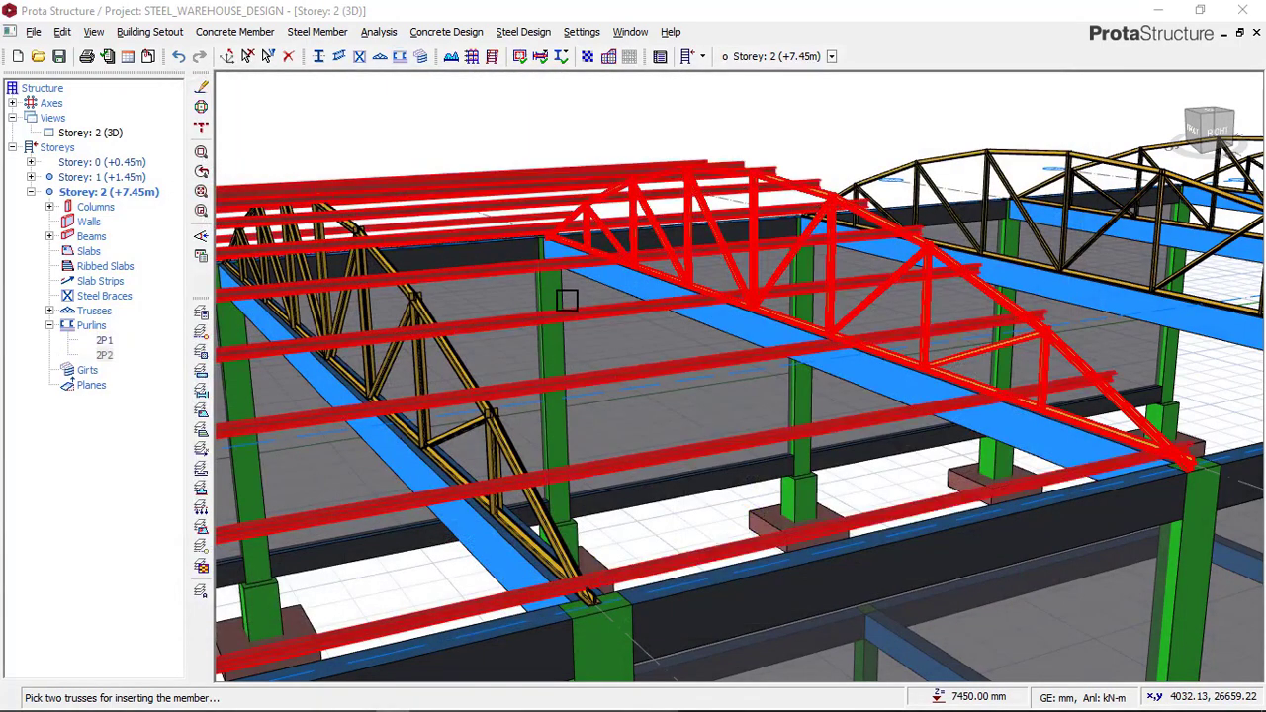
Step: Add matching UPN100 purlins in the third roof bay, between the third and fourth trusses
middle_click_drag(932, 346, 485, 345)
key("Escape")
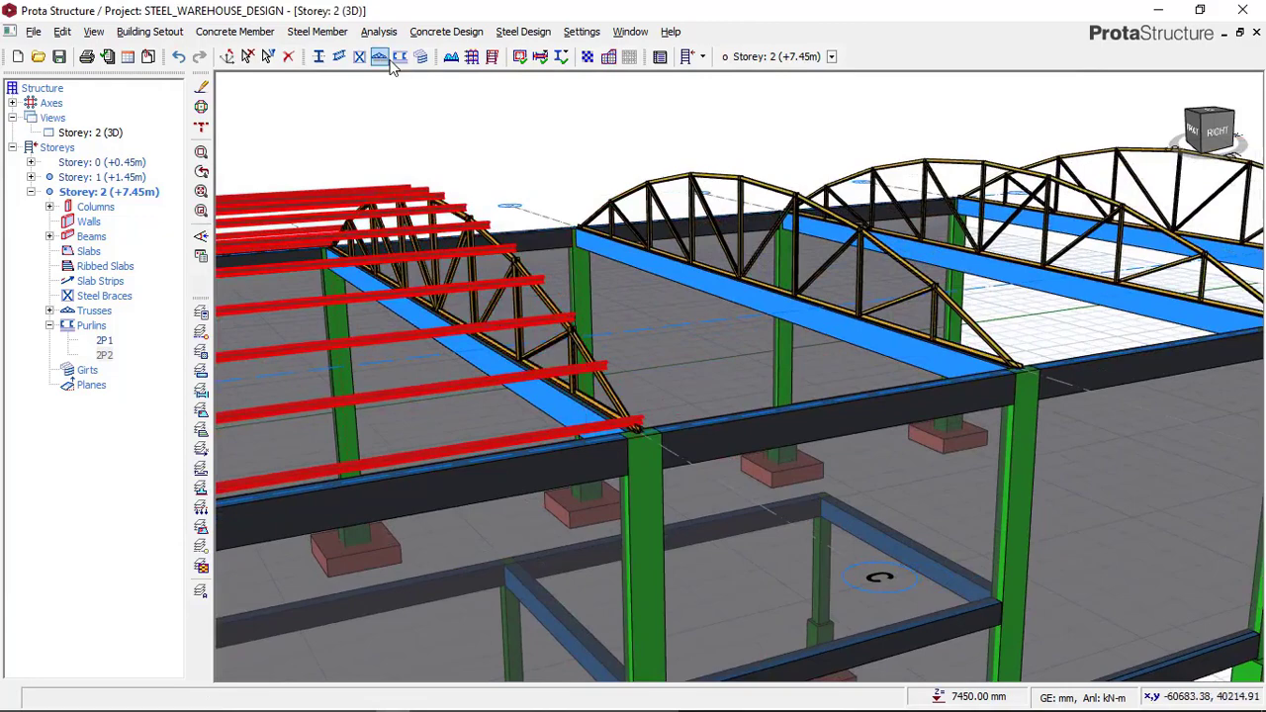
left_click(396, 57)
middle_click_drag(612, 257, 458, 293)
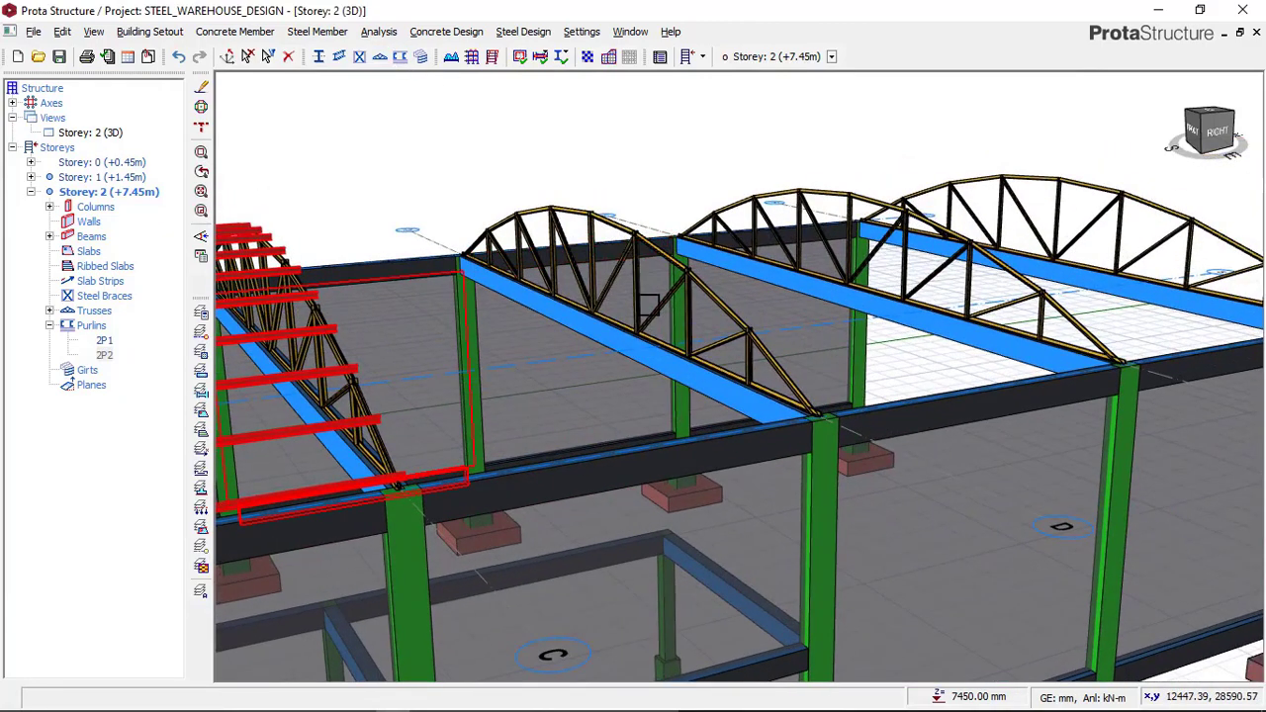
left_click(398, 58)
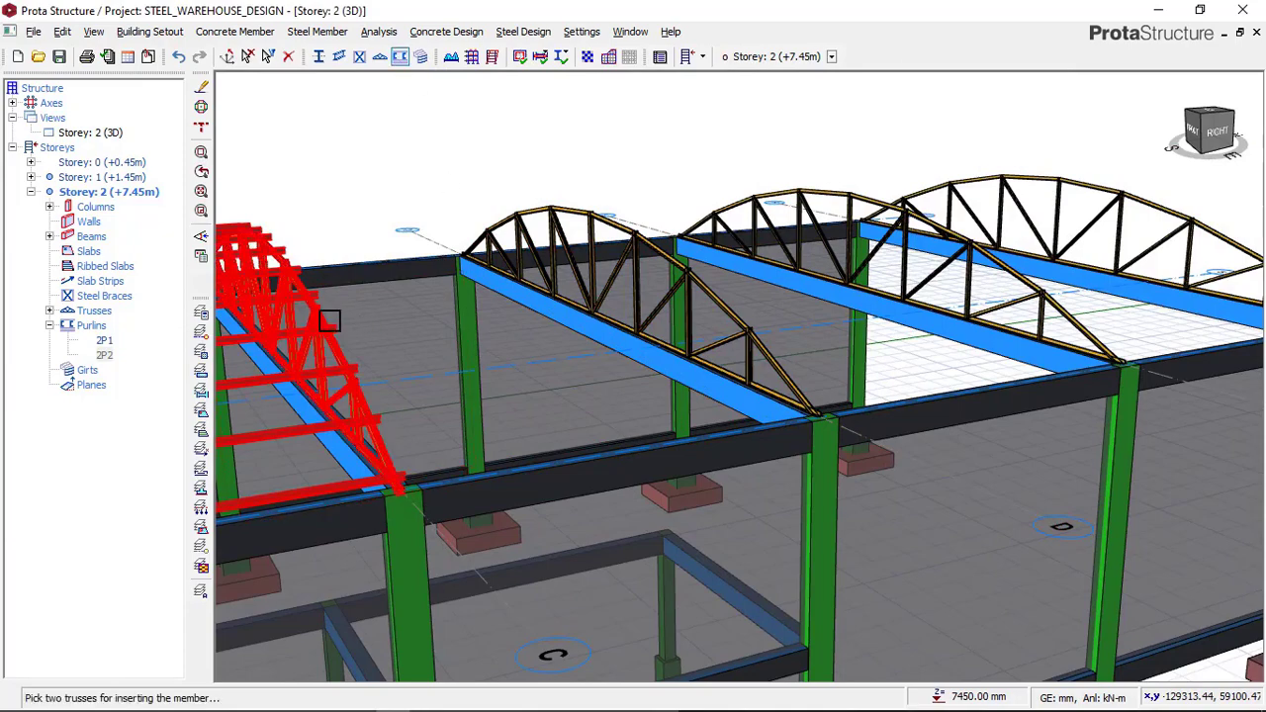
left_click(374, 303)
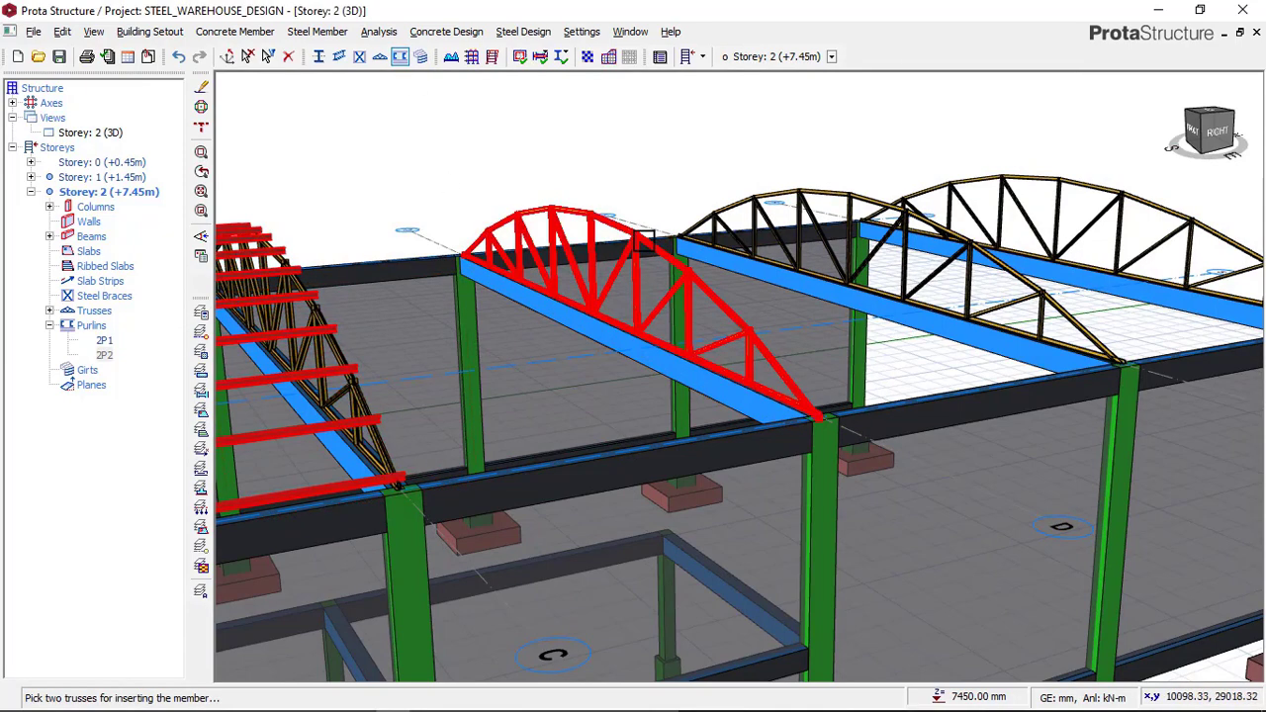
left_click(646, 237)
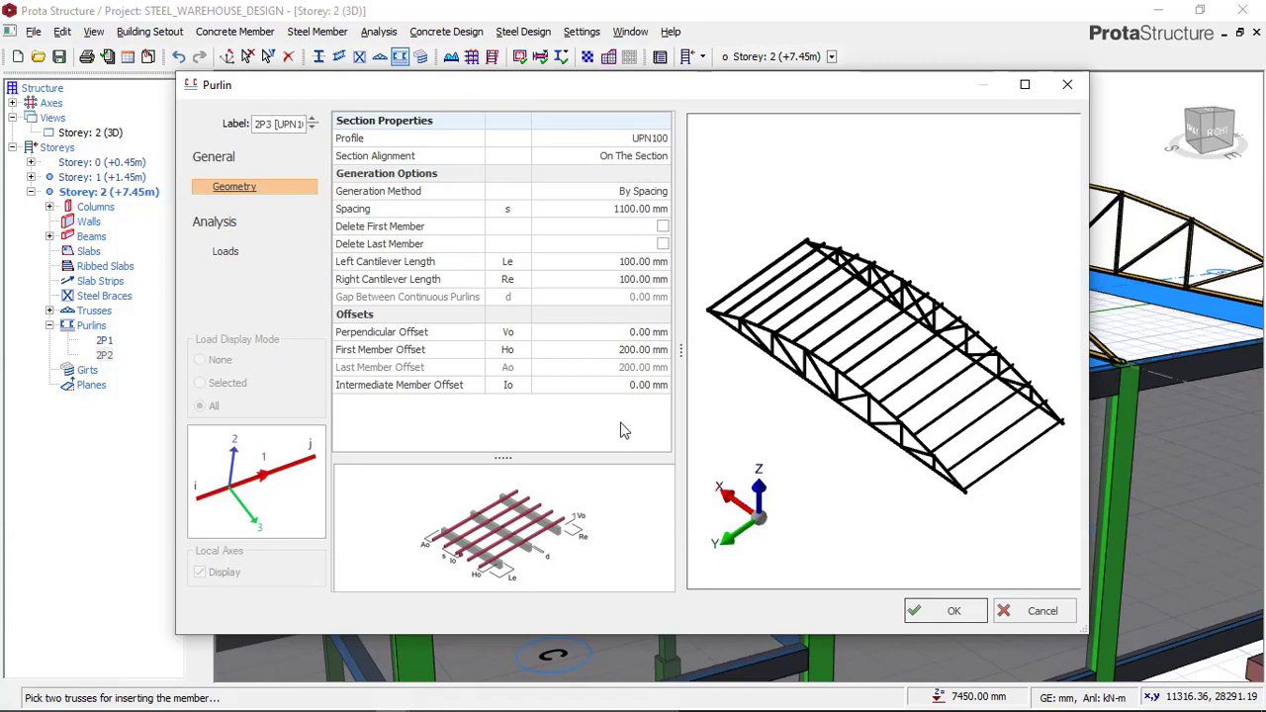
left_click(940, 613)
Step: Insert UPN100 purlins with the same spacing and cantilever settings in the fourth roof bay, between the fourth and fifth trusses
left_click(695, 290)
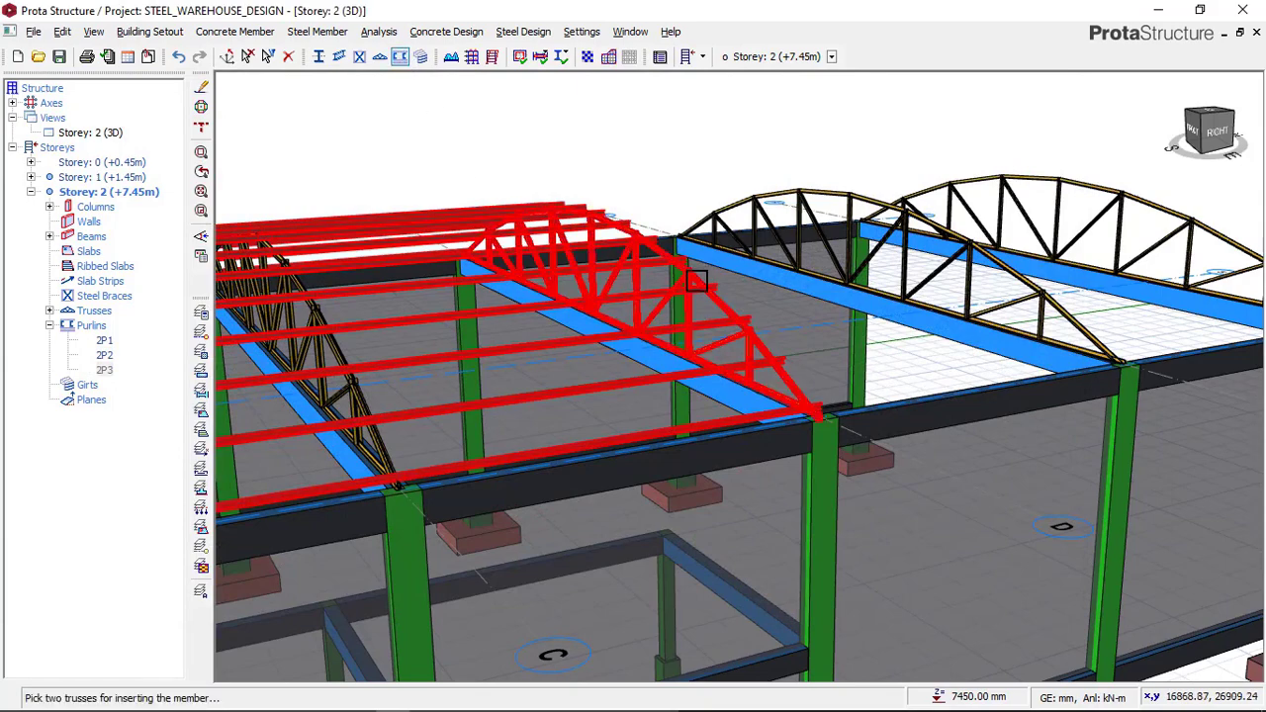
scroll(697, 281, "up", 2)
scroll(490, 311, "down", 2)
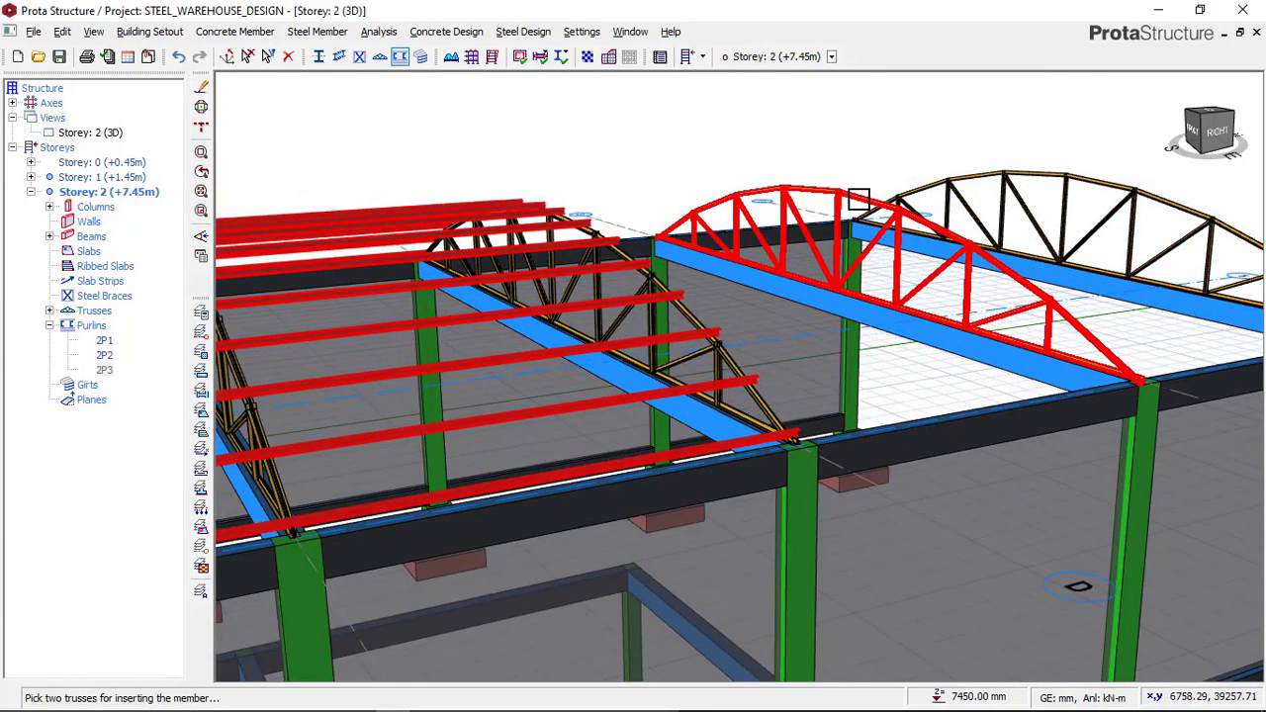
left_click(859, 198)
left_click(951, 607)
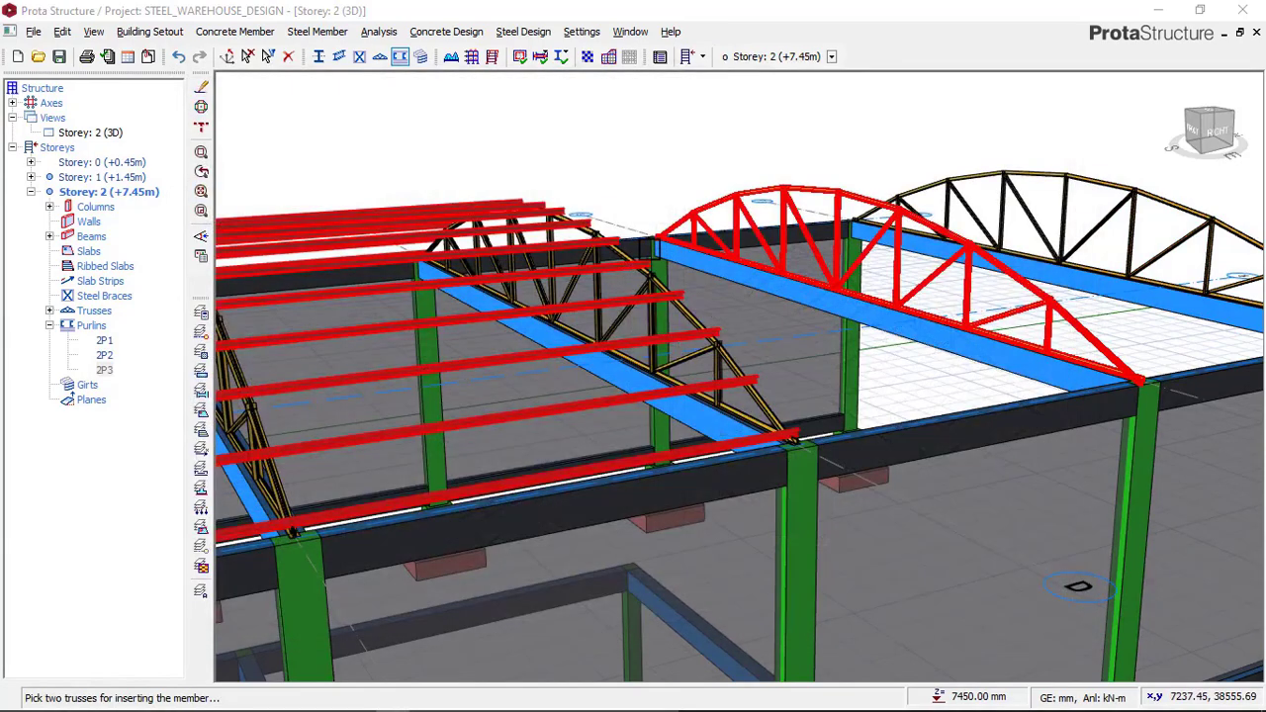
left_click(652, 234)
scroll(816, 373, "down", 5)
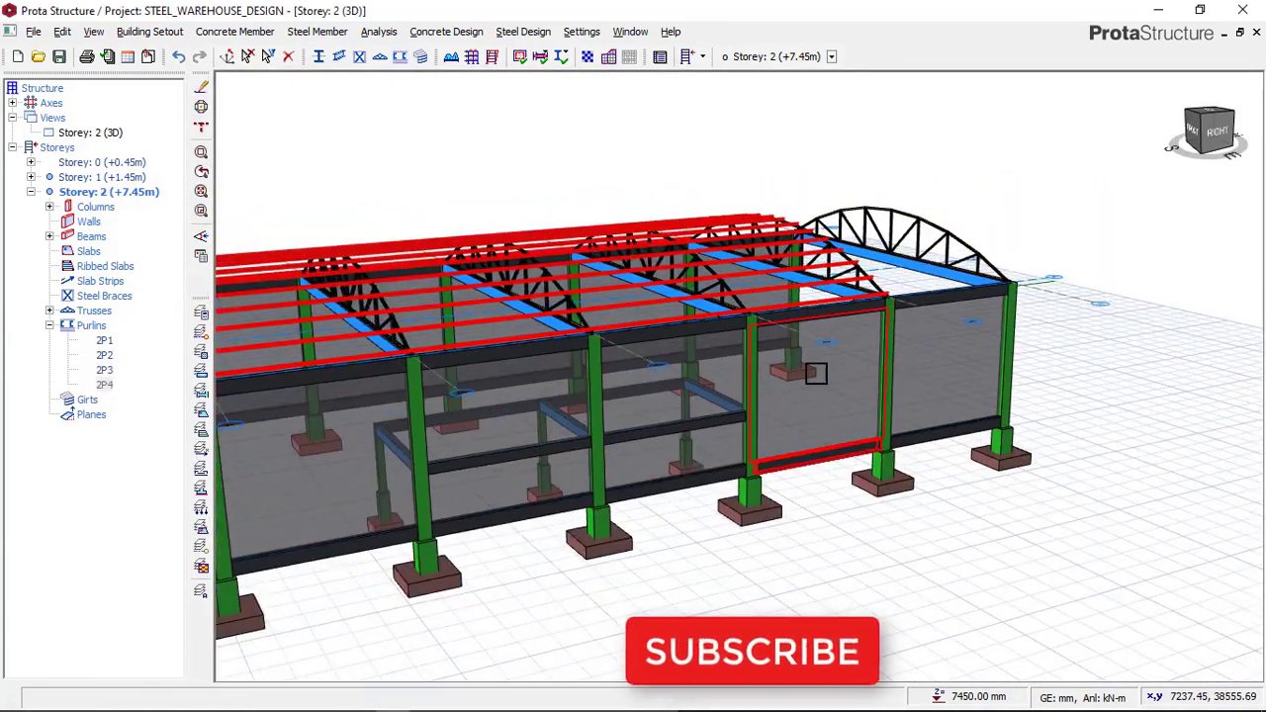
Step: Add matching UPN100 purlins at 1100 mm spacing in the last roof bay, between the fifth truss and the end truss
middle_click_drag(816, 373, 709, 376)
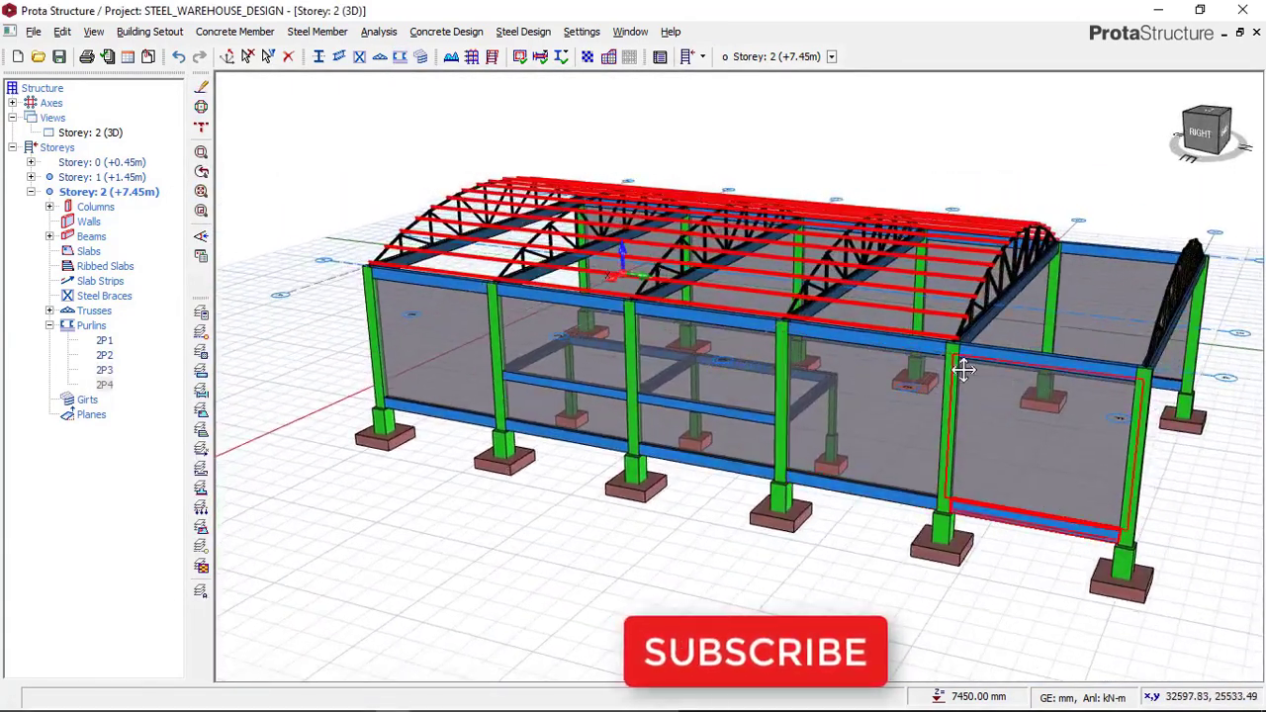
middle_click_drag(992, 373, 819, 276)
scroll(820, 276, "down", 1)
scroll(845, 254, "up", 2)
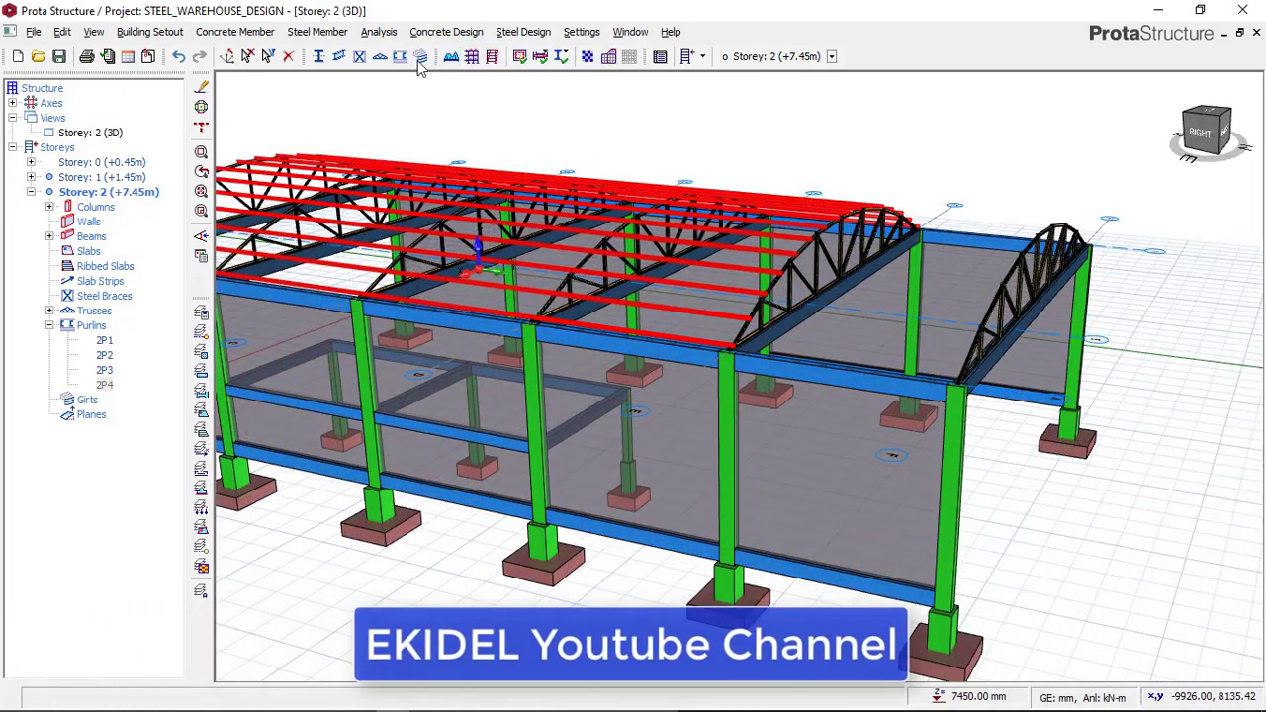
scroll(823, 257, "up", 2)
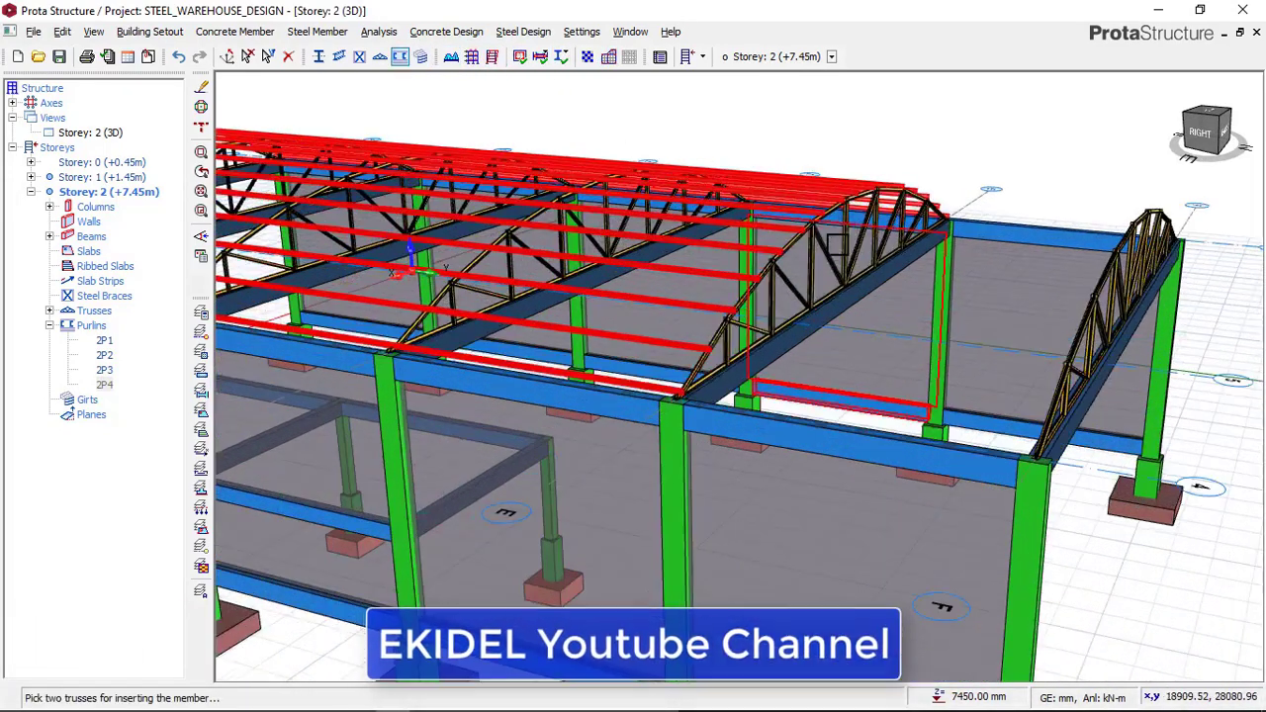
scroll(822, 253, "up", 3)
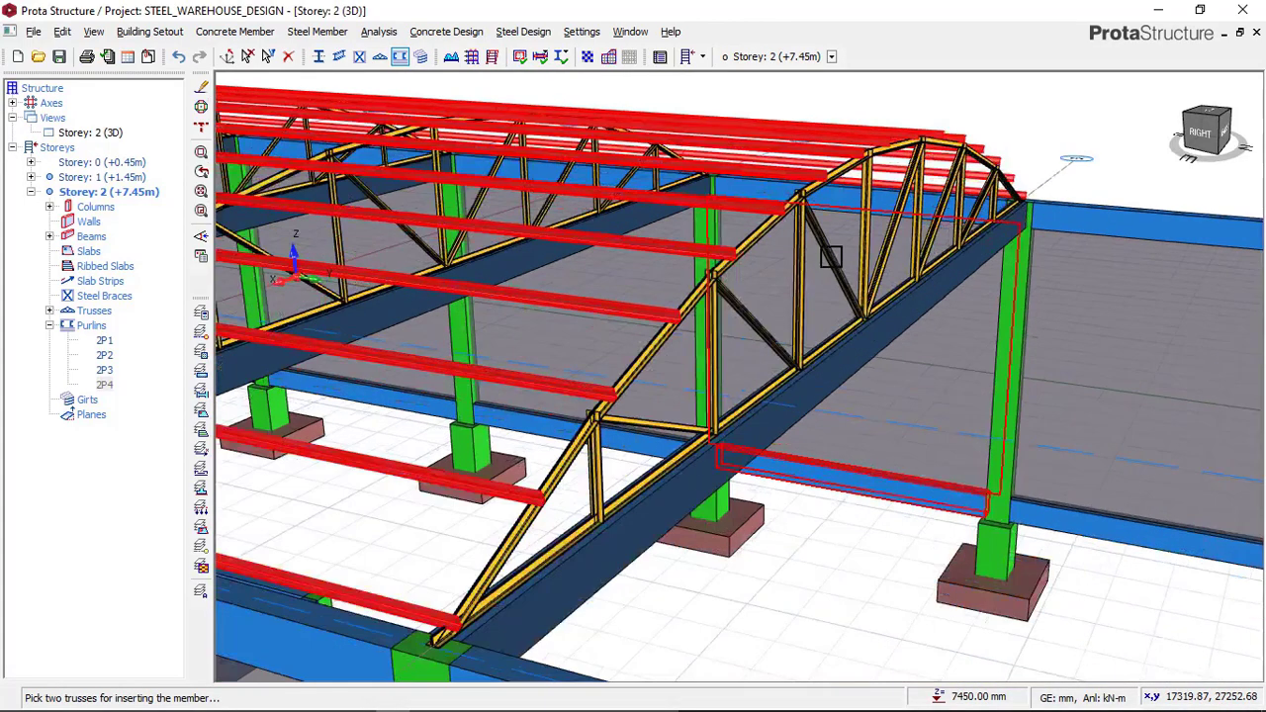
scroll(734, 230, "down", 5)
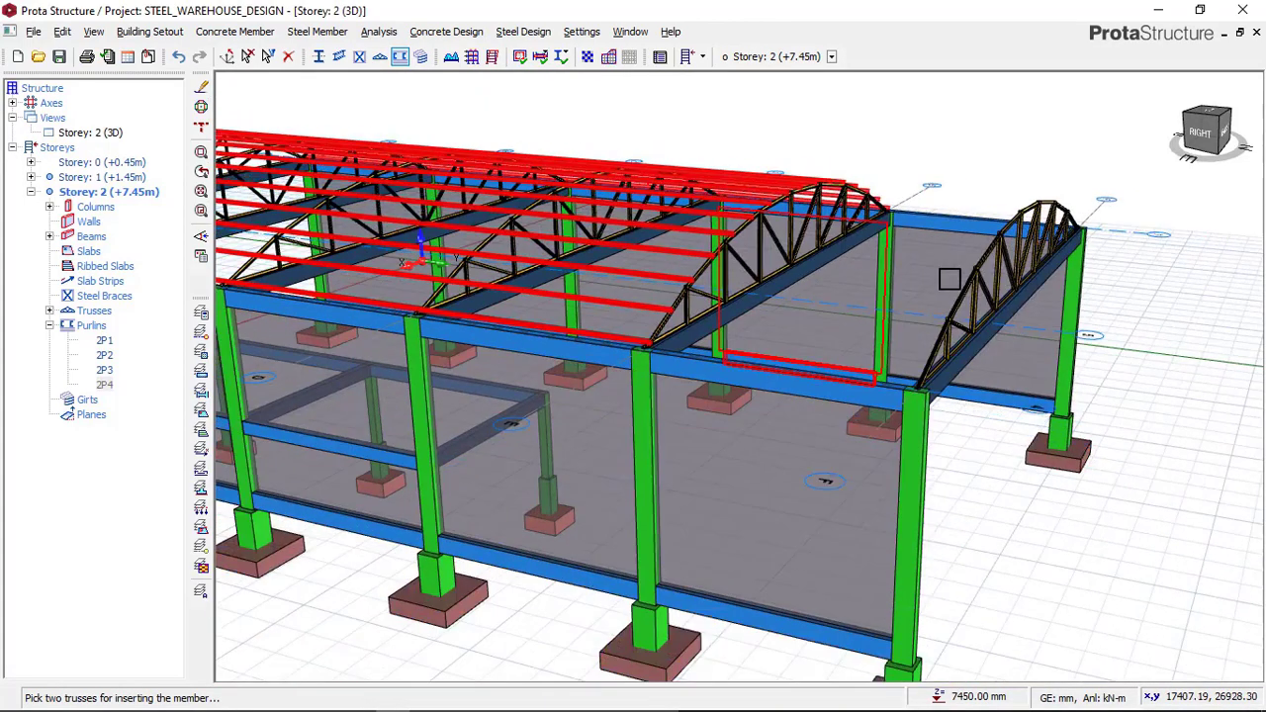
scroll(946, 277, "up", 2)
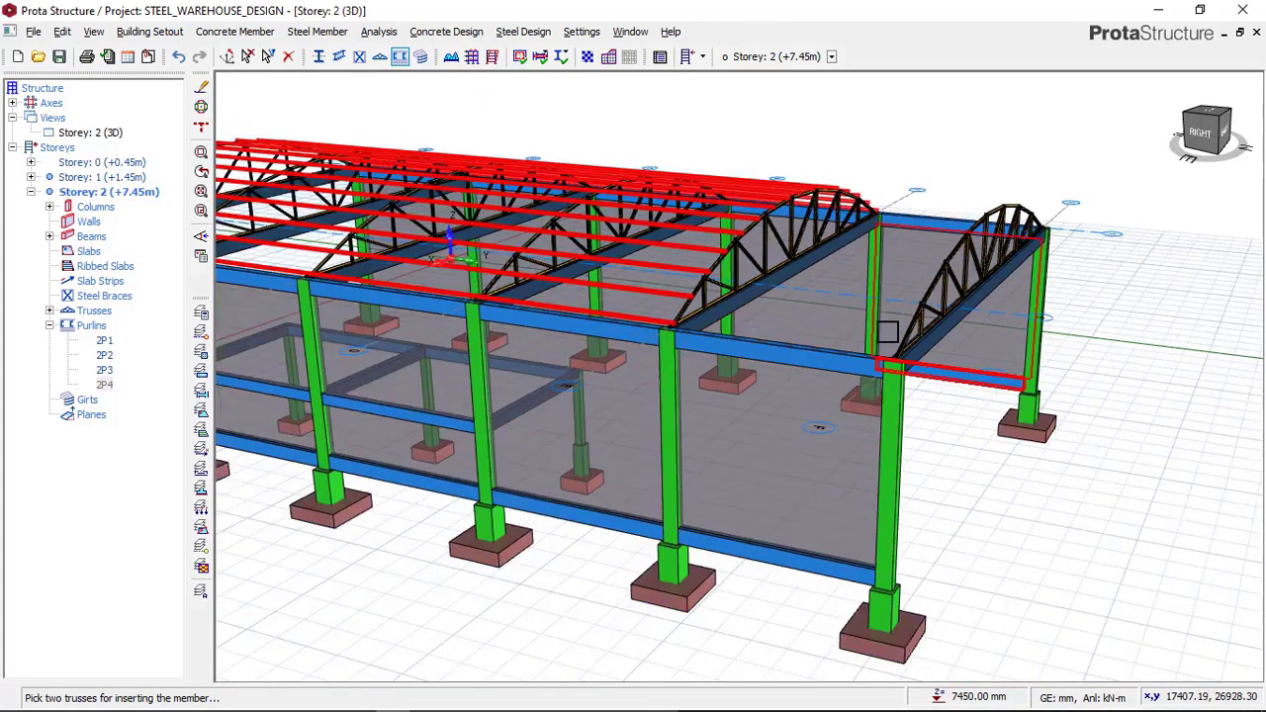
left_click(954, 267)
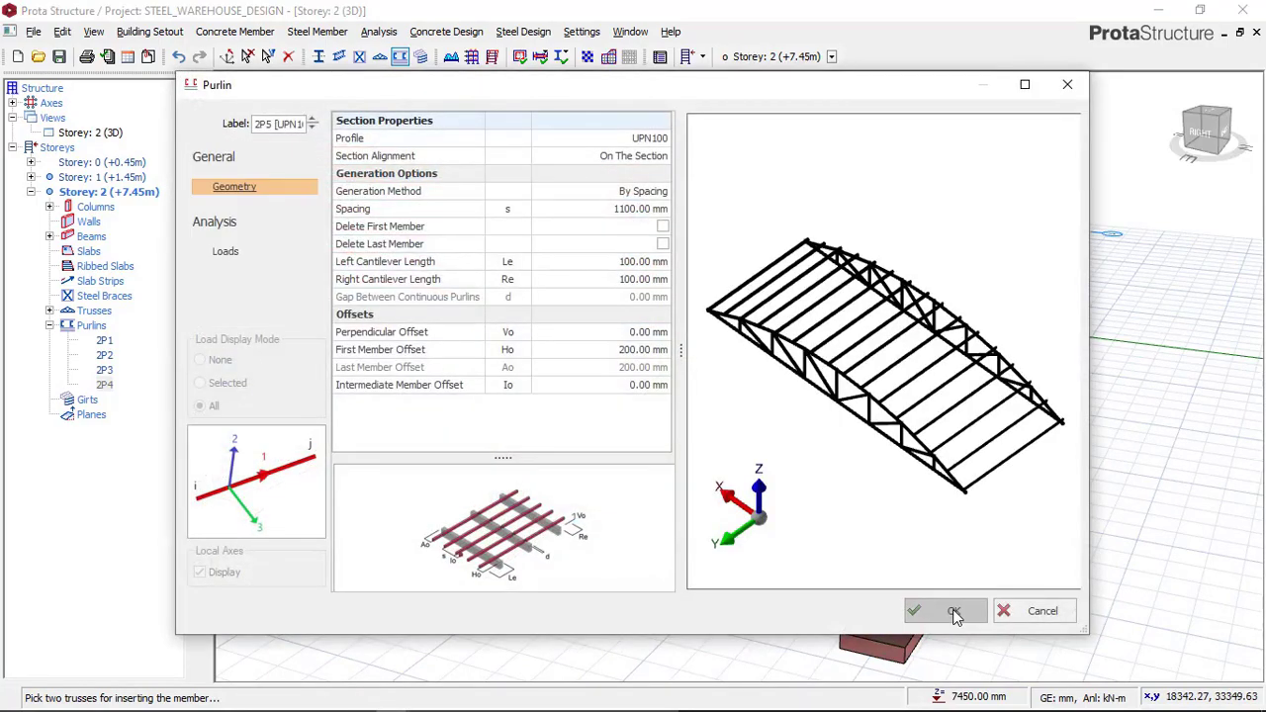
left_click(951, 611)
Step: Examine the purlins across all roof bays, the end trusses and the inner floor framing of the warehouse from several sides
middle_click_drag(966, 380, 720, 302)
scroll(699, 350, "down", 2)
scroll(625, 267, "up", 4)
scroll(625, 267, "down", 3)
scroll(710, 352, "up", 3)
middle_click_drag(710, 353, 881, 305)
scroll(757, 307, "down", 3)
scroll(797, 234, "up", 3)
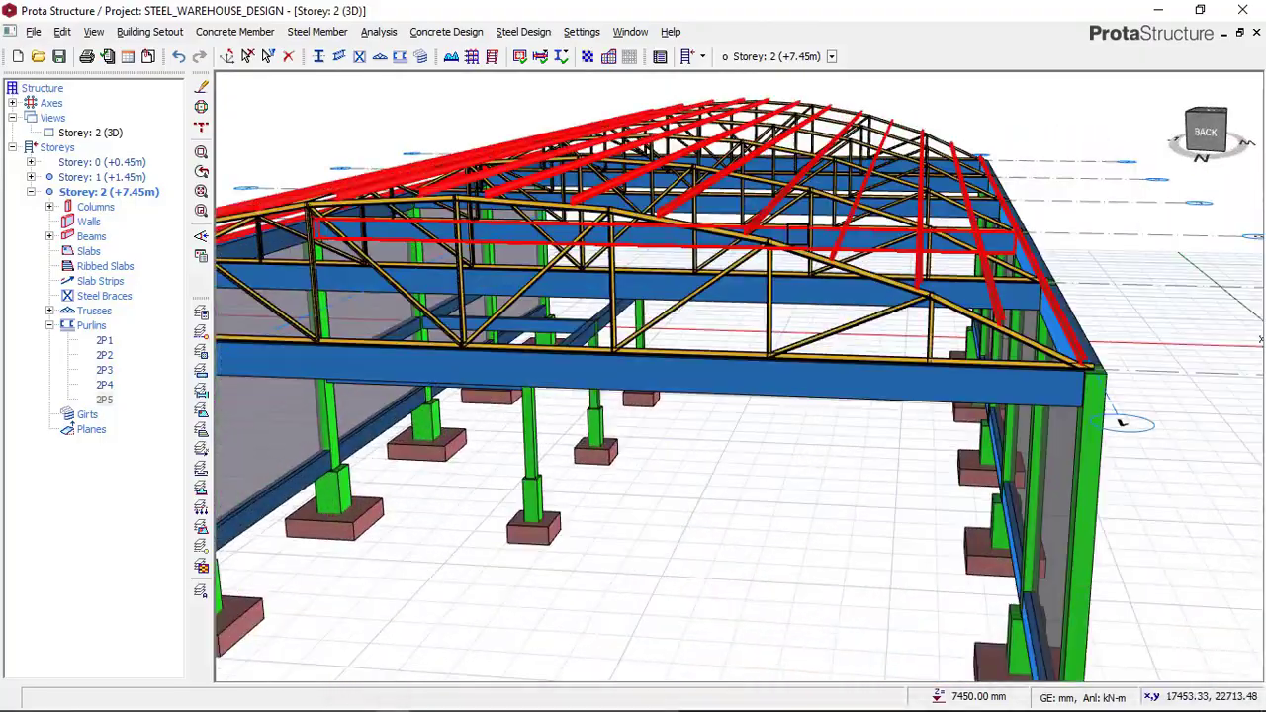
scroll(789, 242, "down", 3)
scroll(781, 272, "up", 4)
middle_click_drag(754, 277, 652, 287)
middle_click_drag(841, 203, 1209, 81)
scroll(495, 152, "down", 1)
middle_click_drag(574, 161, 475, 228)
mouse_move(633, 220)
middle_mouse_down()
mouse_move(478, 208)
mouse_move(618, 202)
middle_mouse_up()
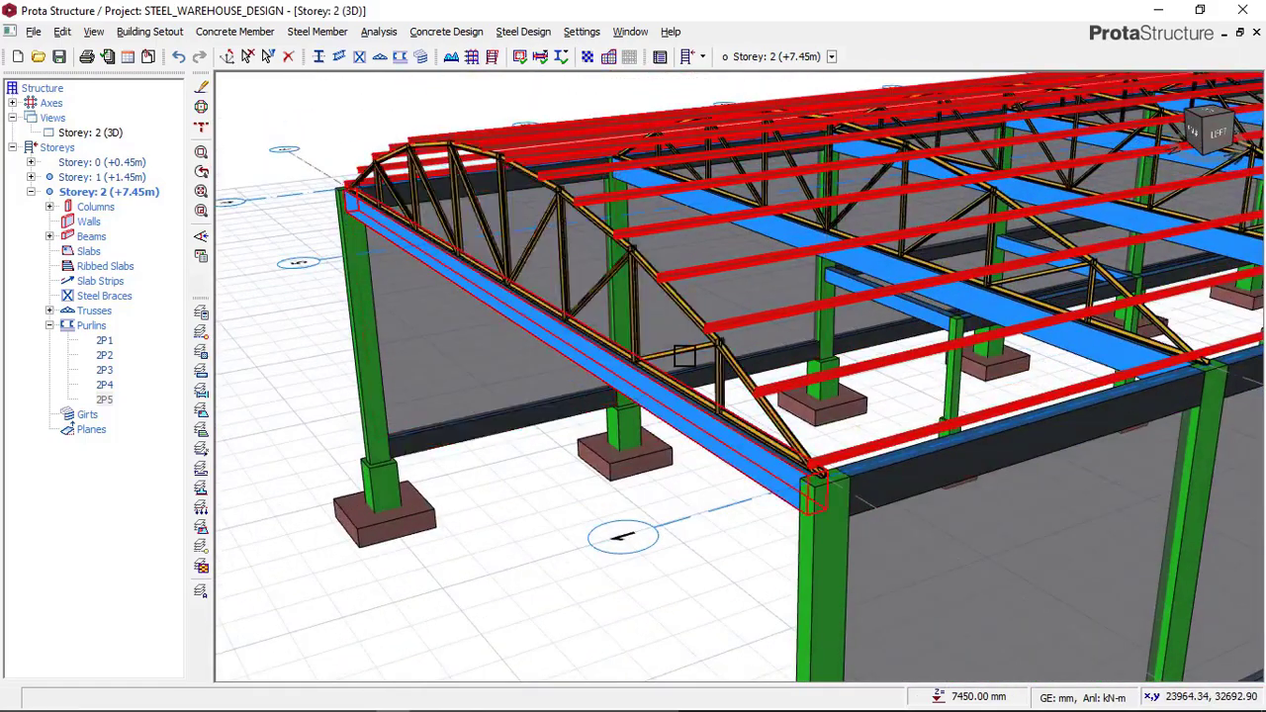
middle_click_drag(479, 176, 629, 276)
mouse_move(709, 292)
middle_mouse_down()
mouse_move(709, 260)
mouse_move(732, 259)
mouse_move(818, 367)
mouse_move(814, 297)
mouse_move(681, 286)
mouse_move(788, 308)
middle_mouse_up()
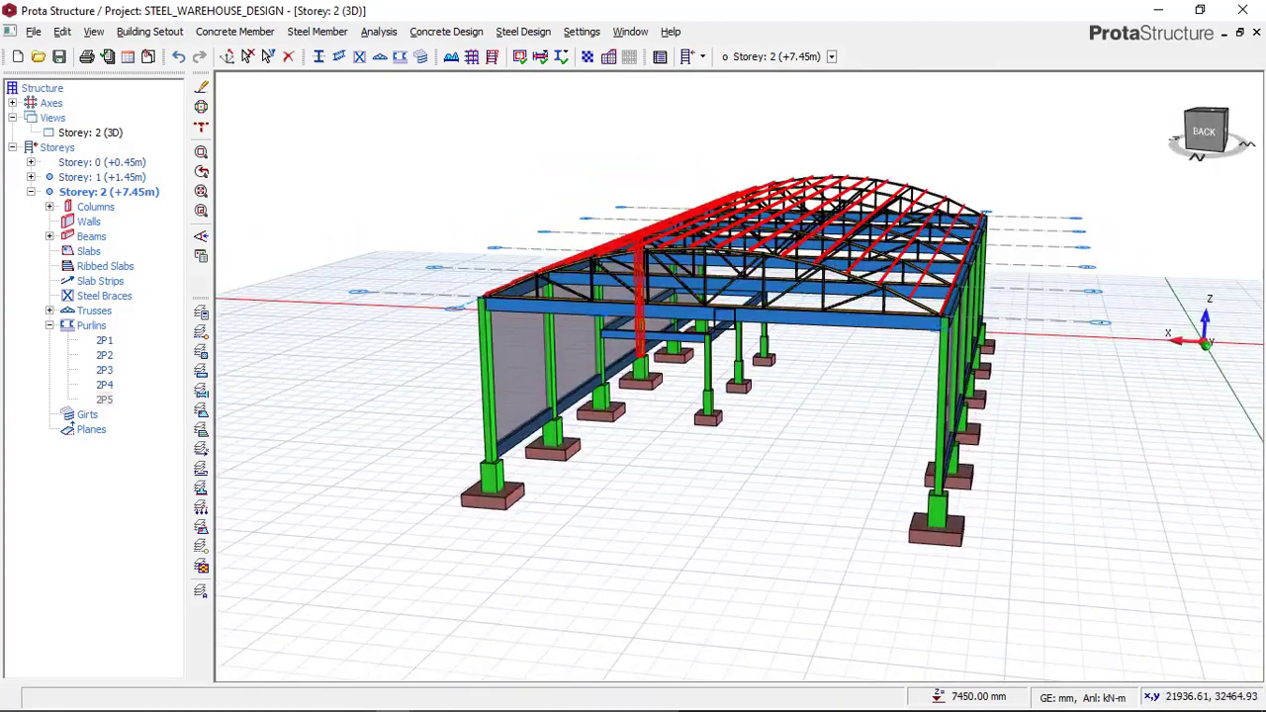
scroll(728, 304, "up", 10)
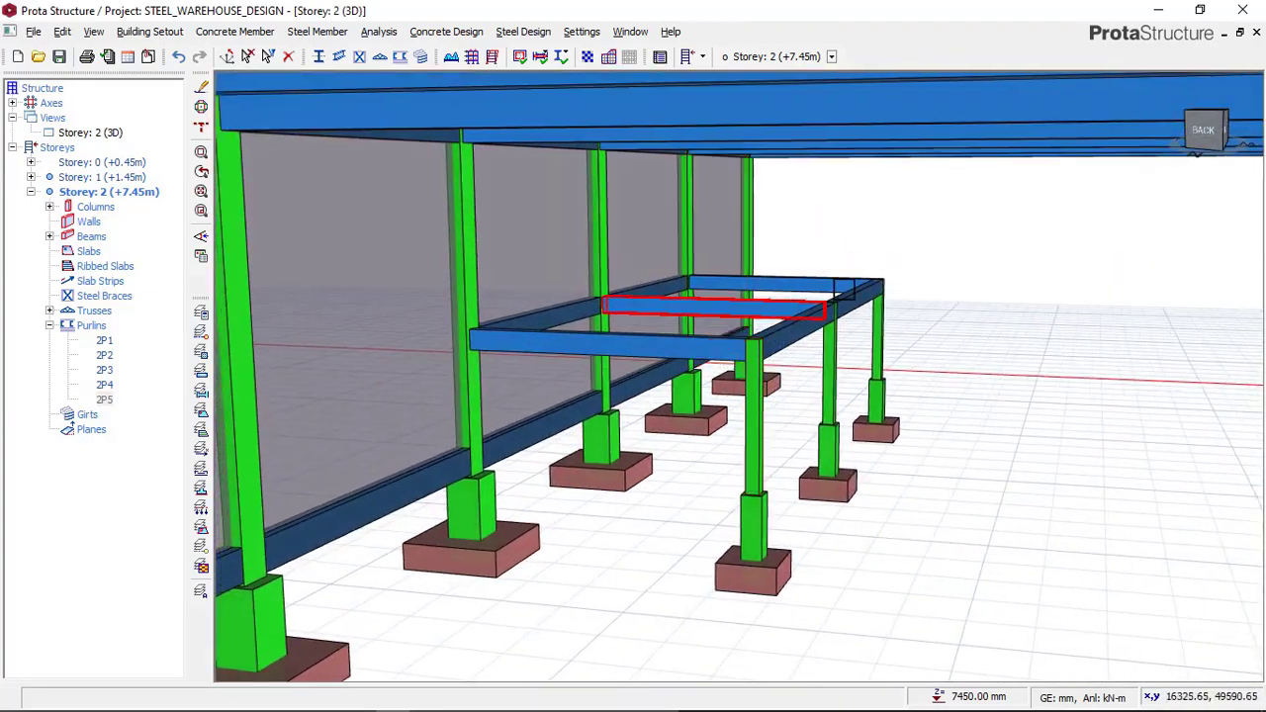
middle_click_drag(821, 379, 701, 368)
scroll(792, 360, "down", 4)
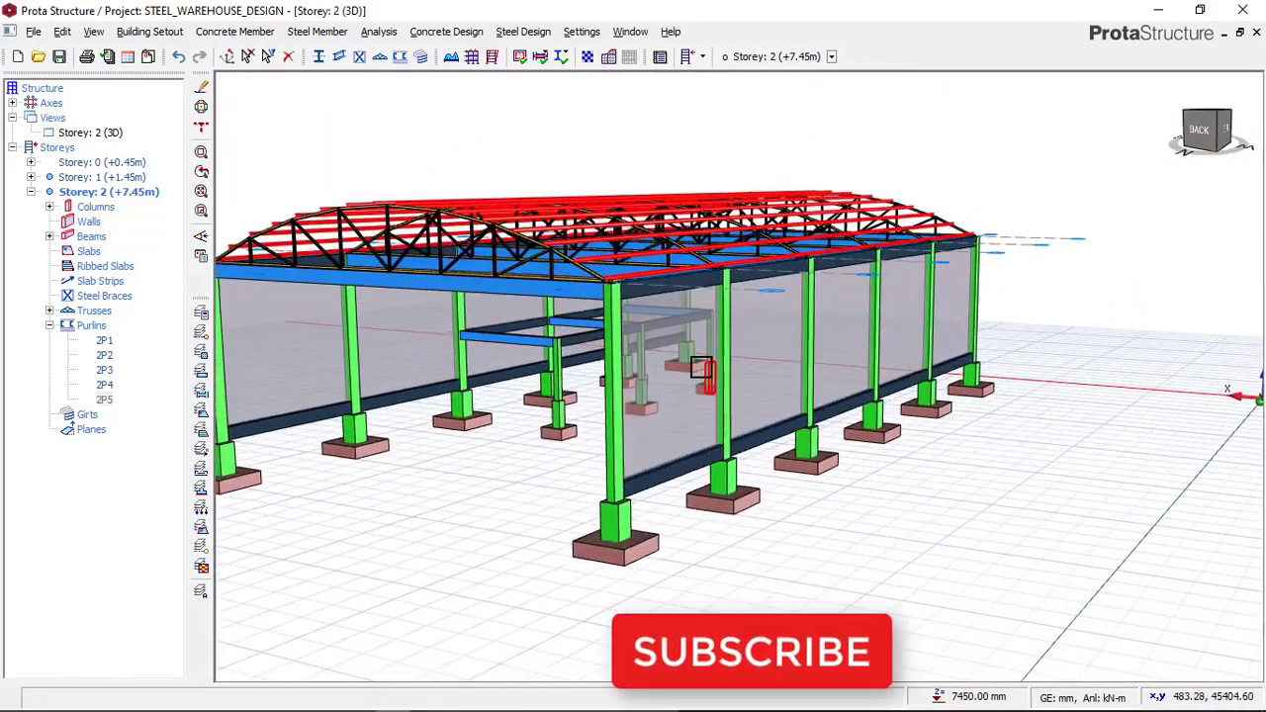
middle_click_drag(791, 356, 587, 358)
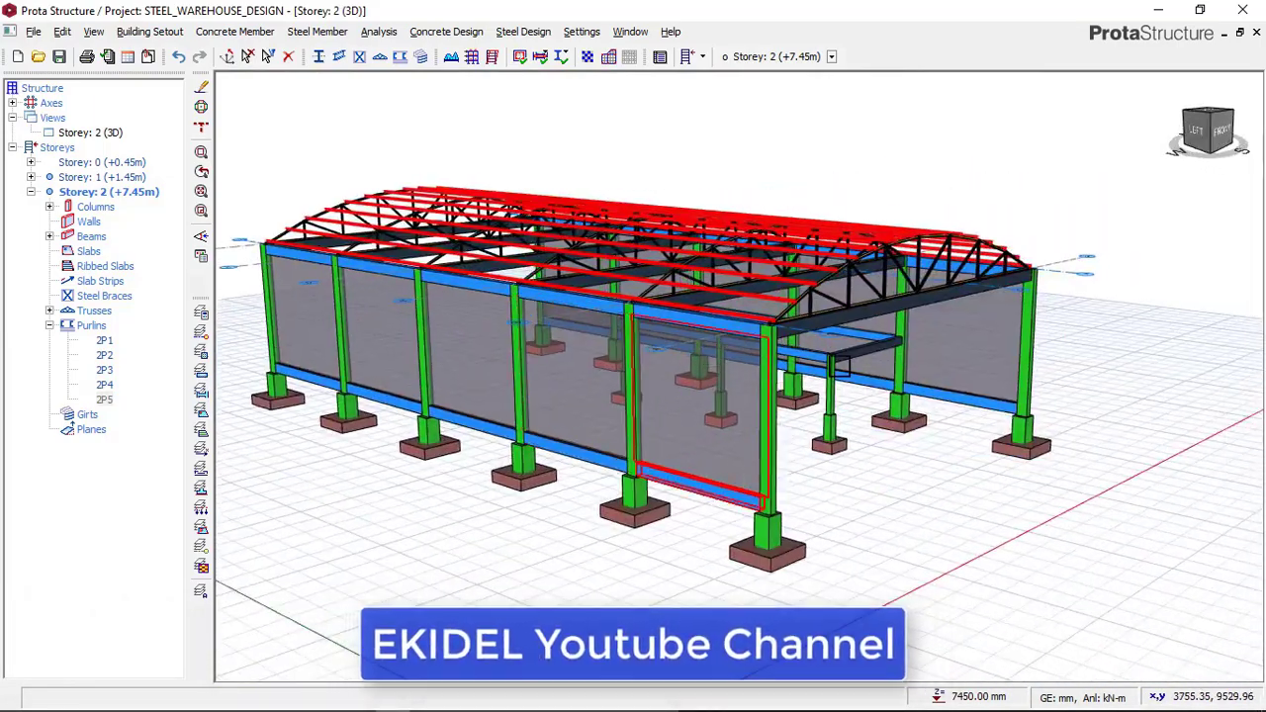